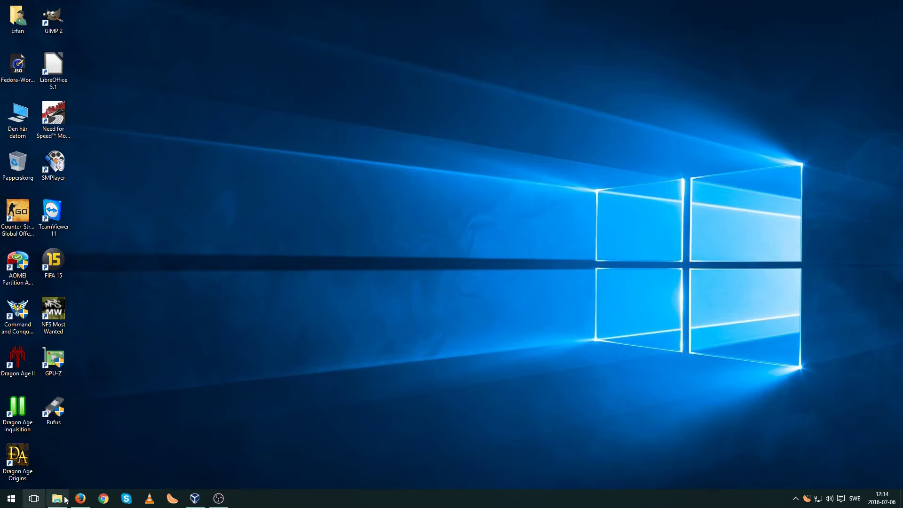
Step: Open the Fedora 24 Workstation download page from the Fedora website in Firefox and examine its download options
click(81, 499)
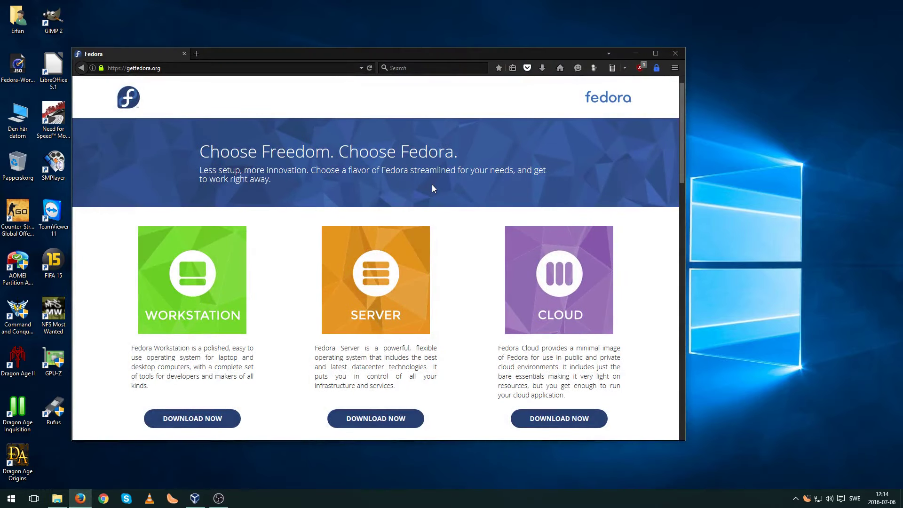
click(190, 261)
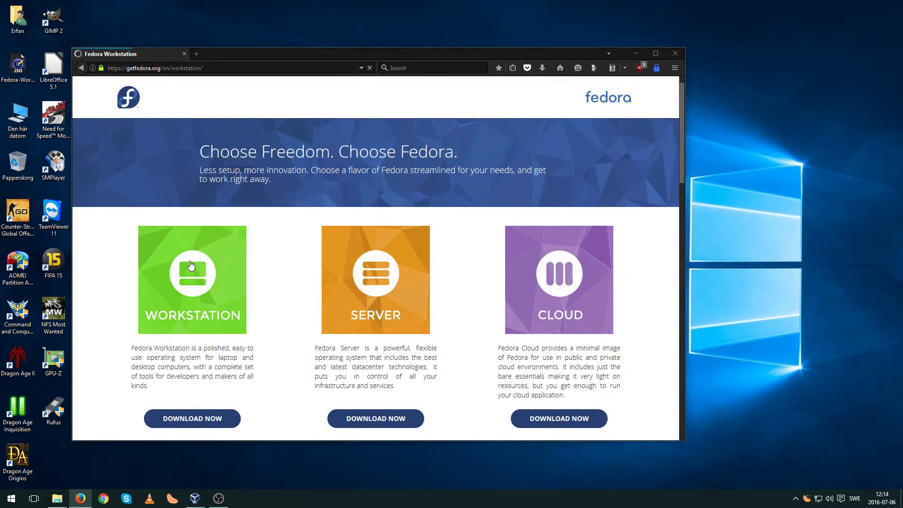
click(227, 219)
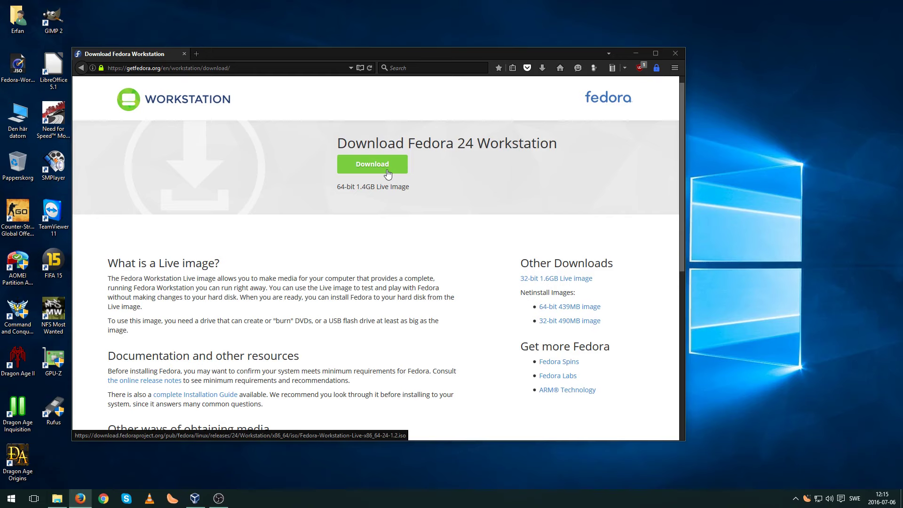
scroll(399, 193, down, 3)
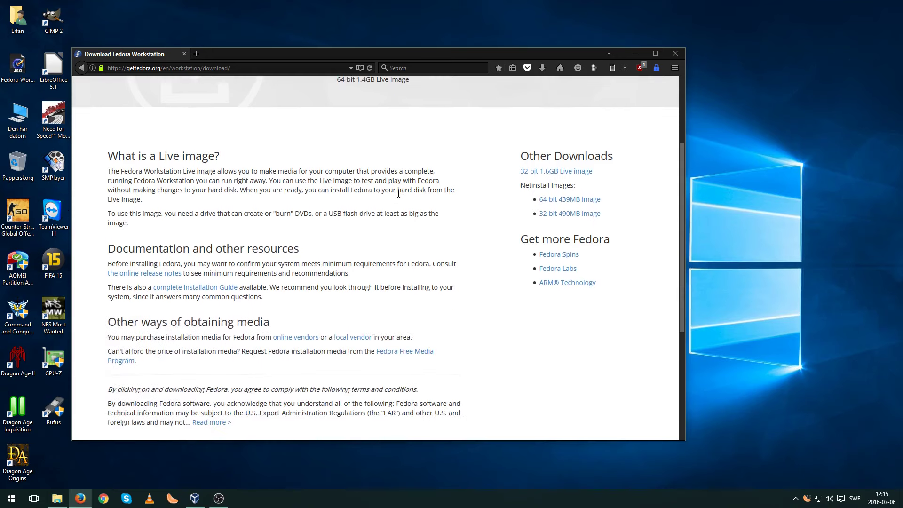
scroll(398, 194, down, 3)
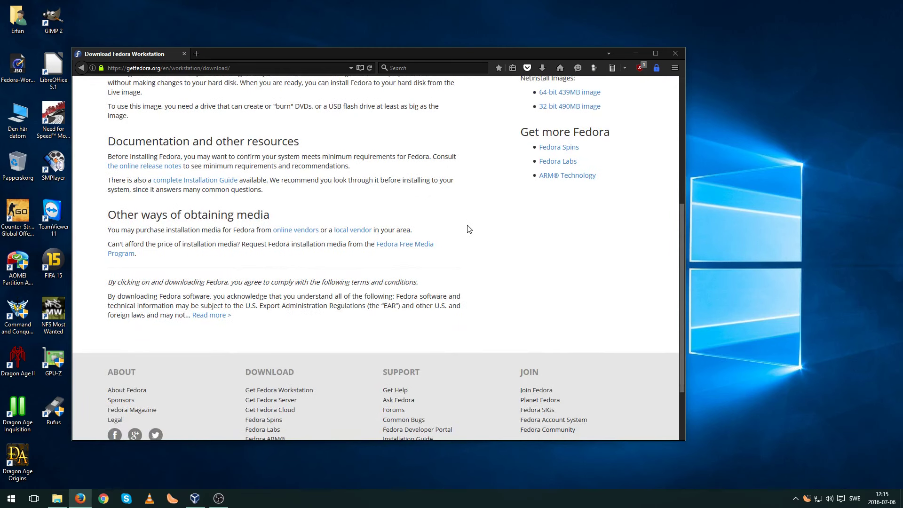
scroll(469, 230, up, 5)
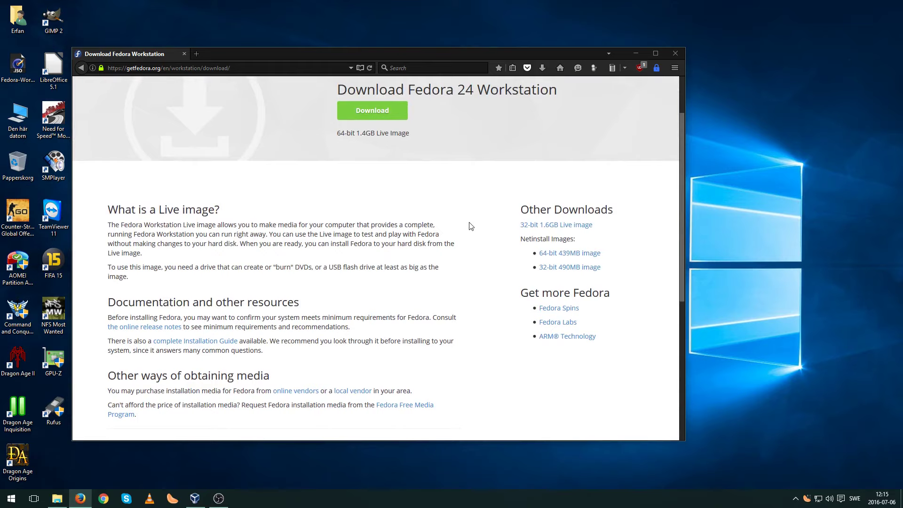
scroll(611, 123, up, 2)
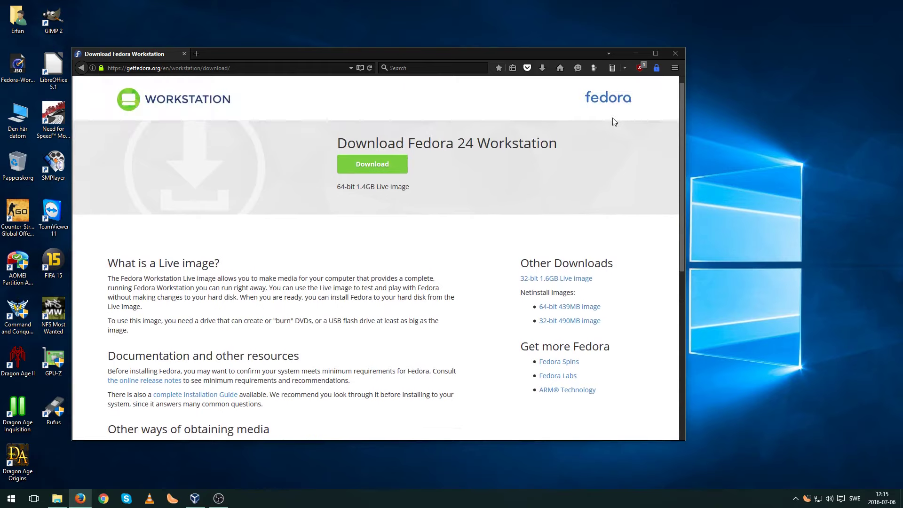
click(635, 54)
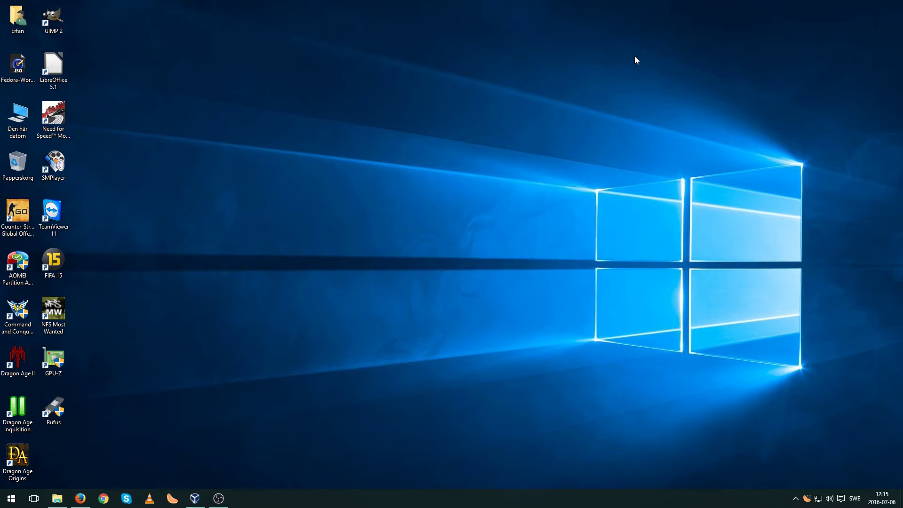
Step: Switch to the VirtualBox Manager, and open Rufus for a brief look before closing it
click(202, 504)
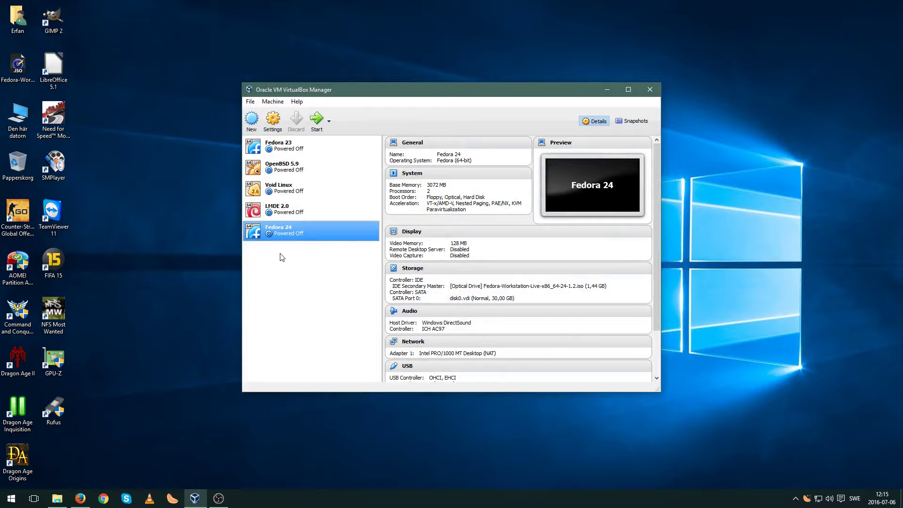
double_click(53, 410)
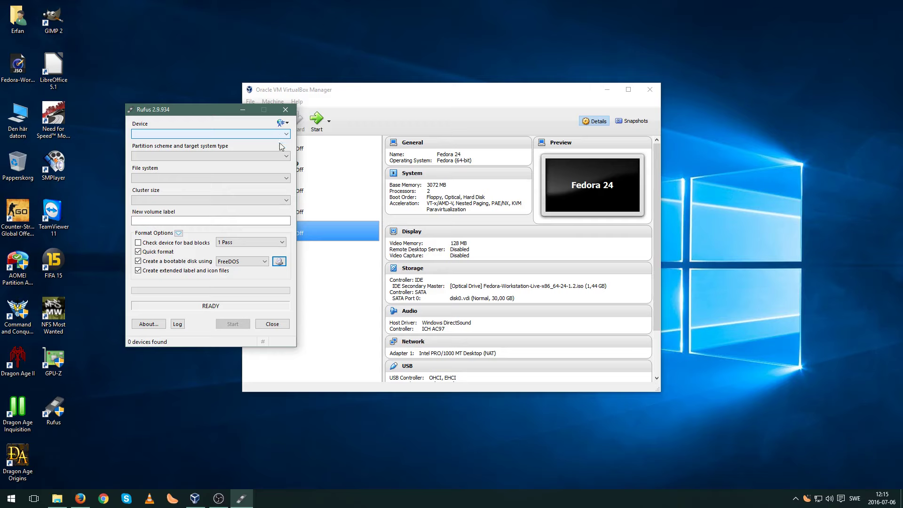
click(272, 324)
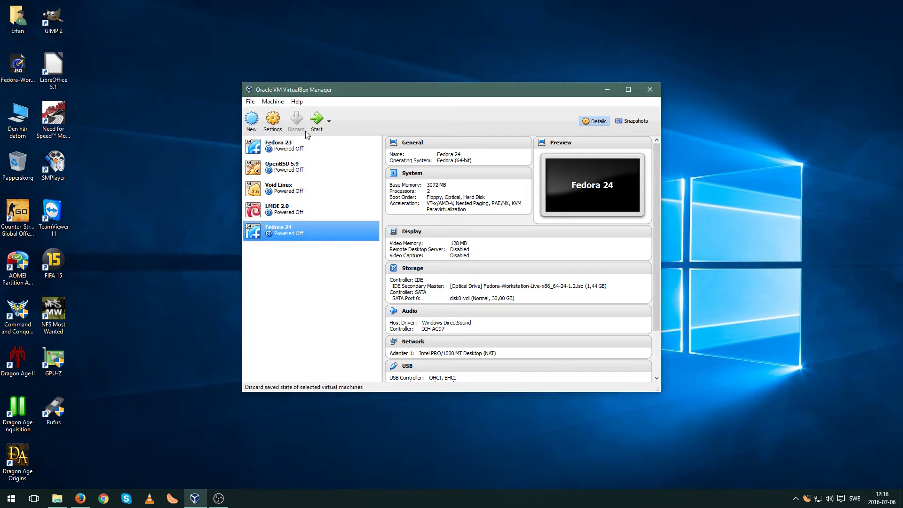
Step: Start the Fedora 24 virtual machine and boot it with the Start Fedora-Workstation-Live 24 option
click(316, 120)
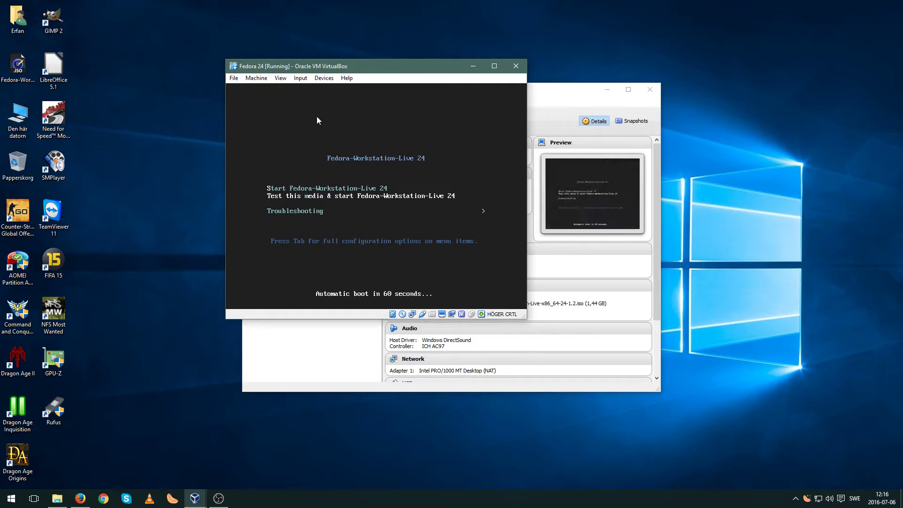
key(Down)
key(Up)
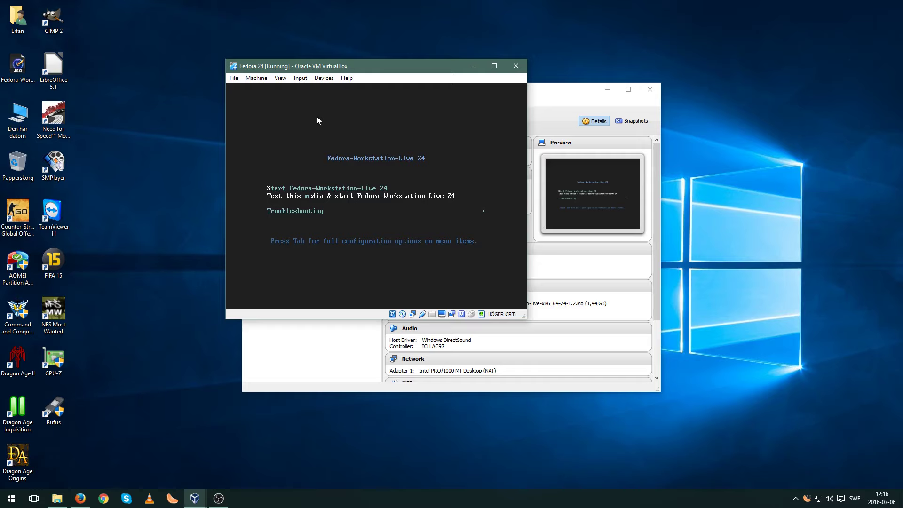
key(Up)
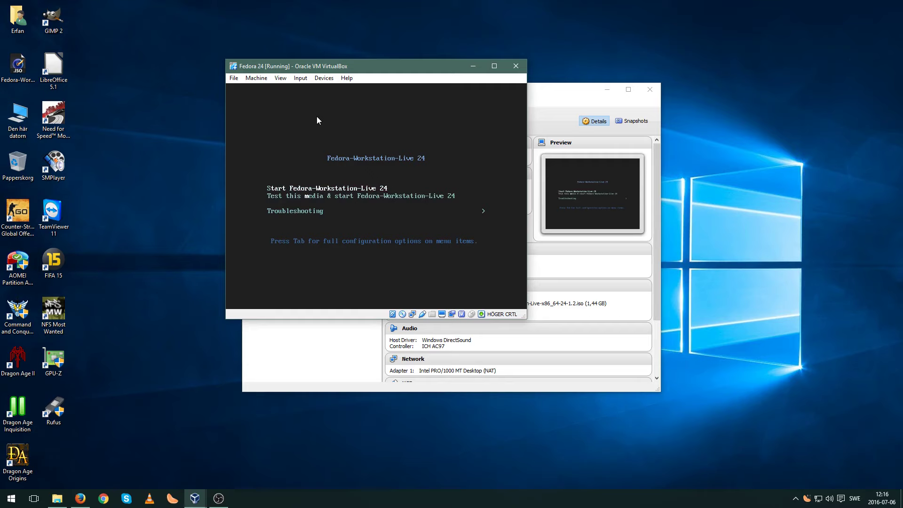
key(Return)
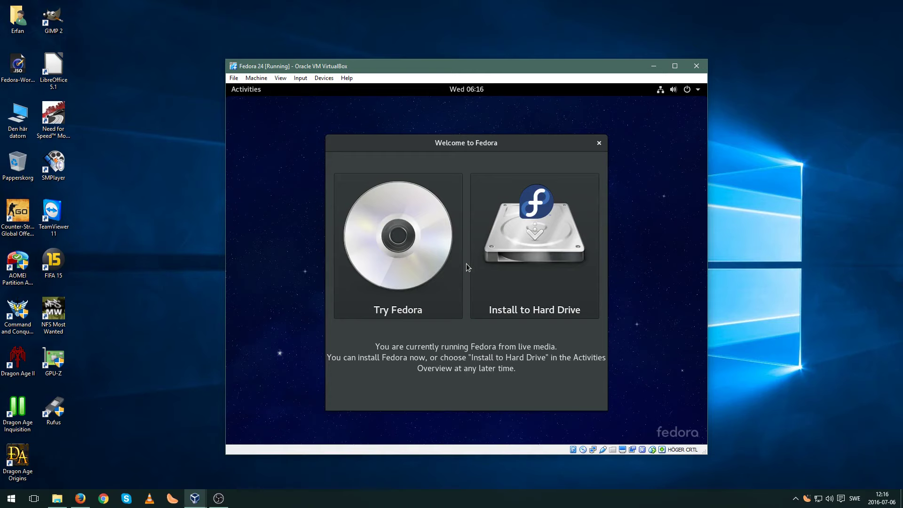
Step: Launch Install to Hard Drive and continue with English as the installation language
click(565, 234)
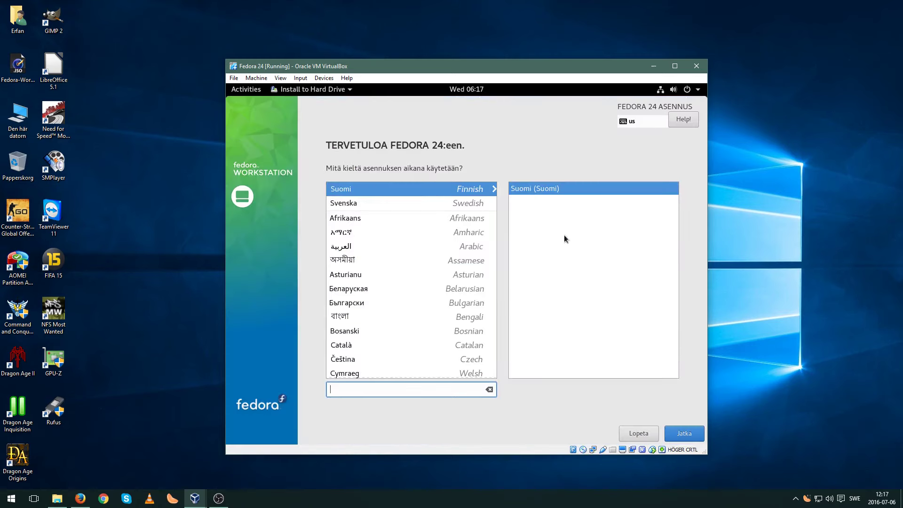
text(english)
click(376, 183)
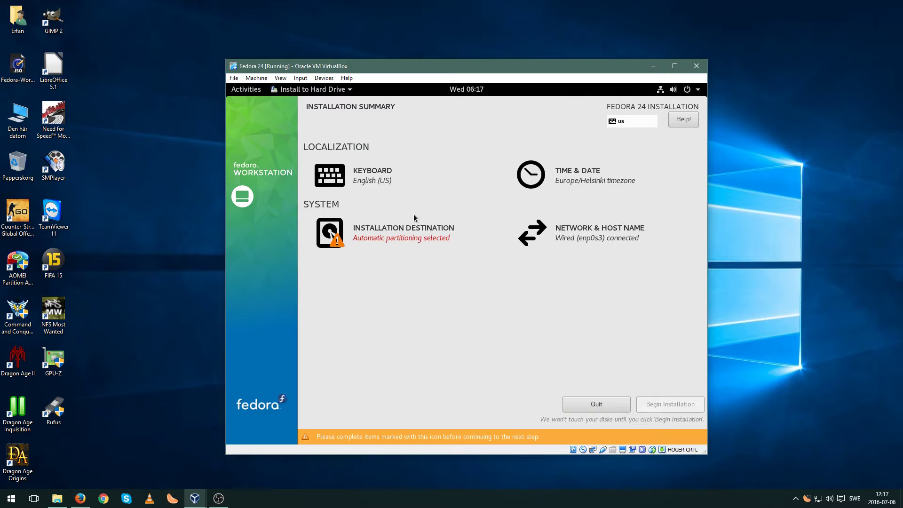
Step: Add the Swedish keyboard layout to the installation's keyboard layouts
click(395, 179)
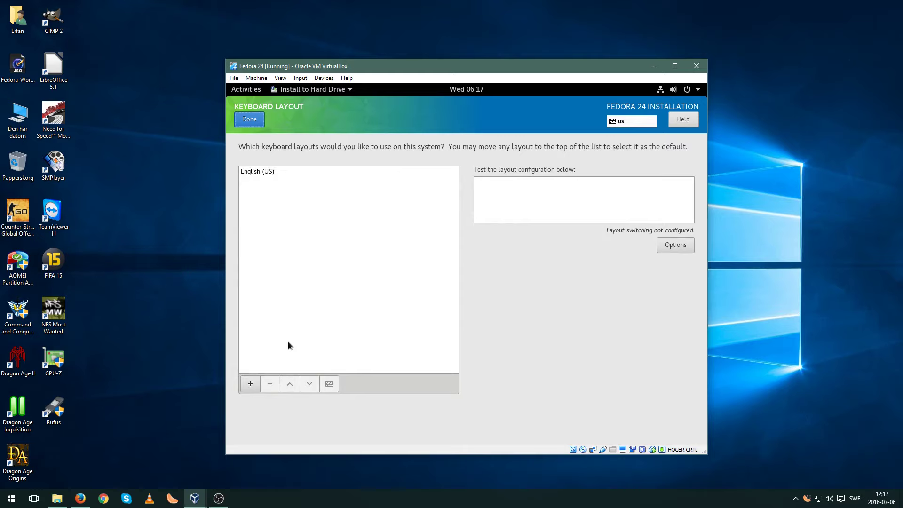
click(251, 388)
text(swed)
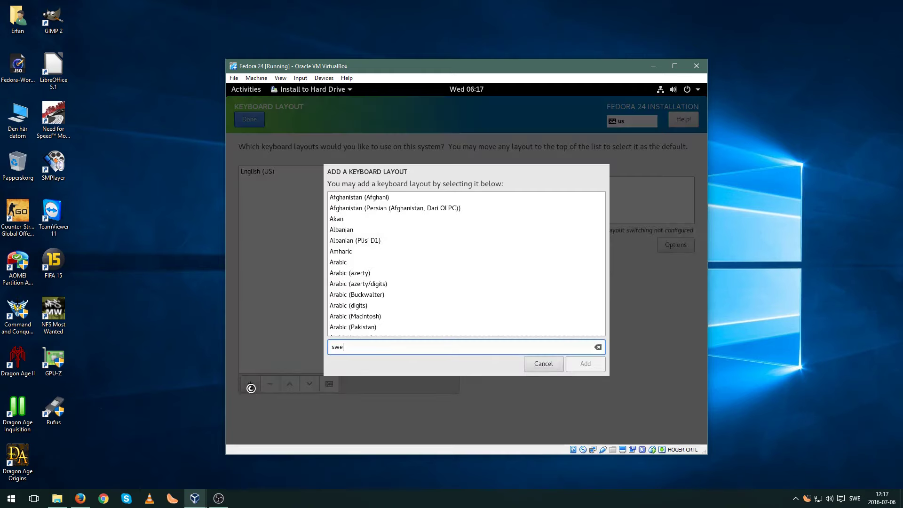
click(405, 240)
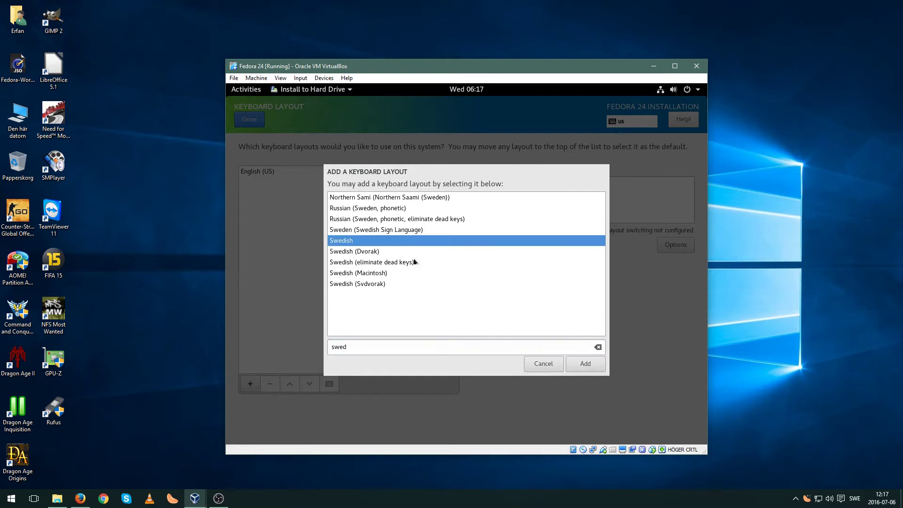
click(586, 364)
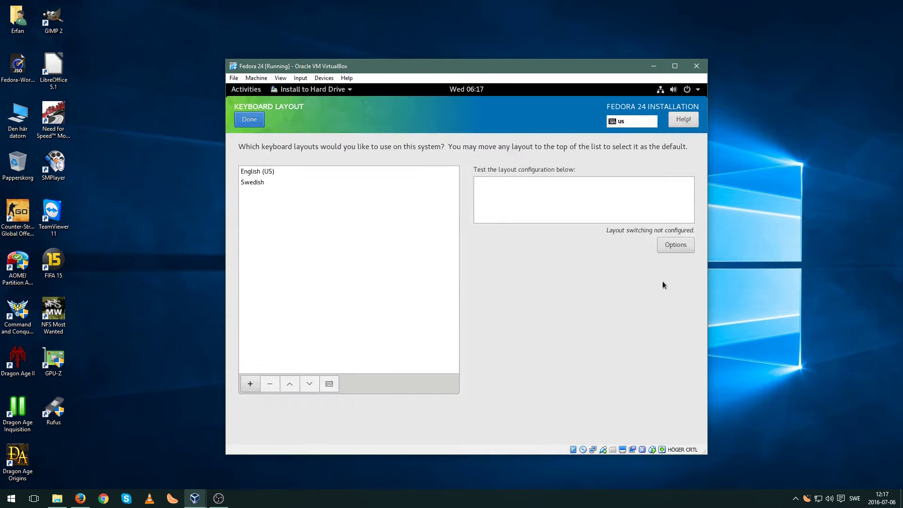
Step: Set Shift+Caps Lock as the layout switching combination and finish the keyboard layout settings
click(684, 247)
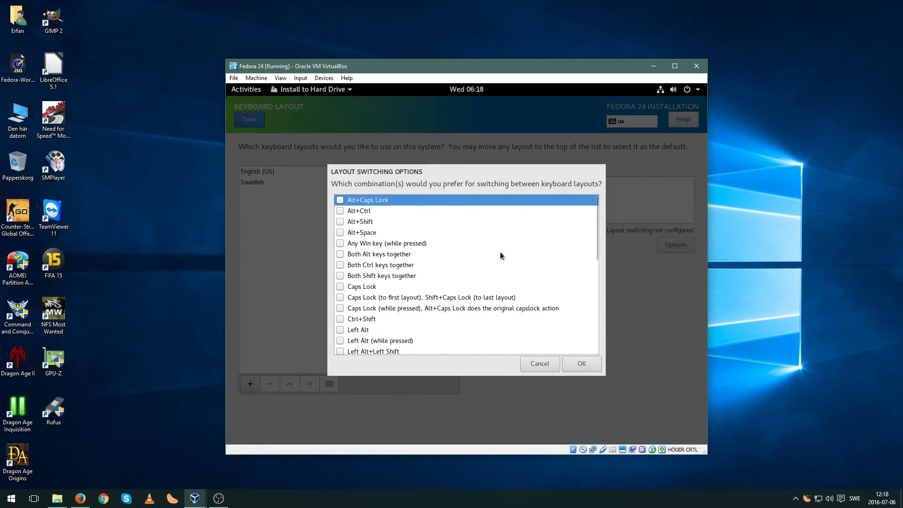
scroll(500, 253, down, 5)
scroll(501, 253, down, 3)
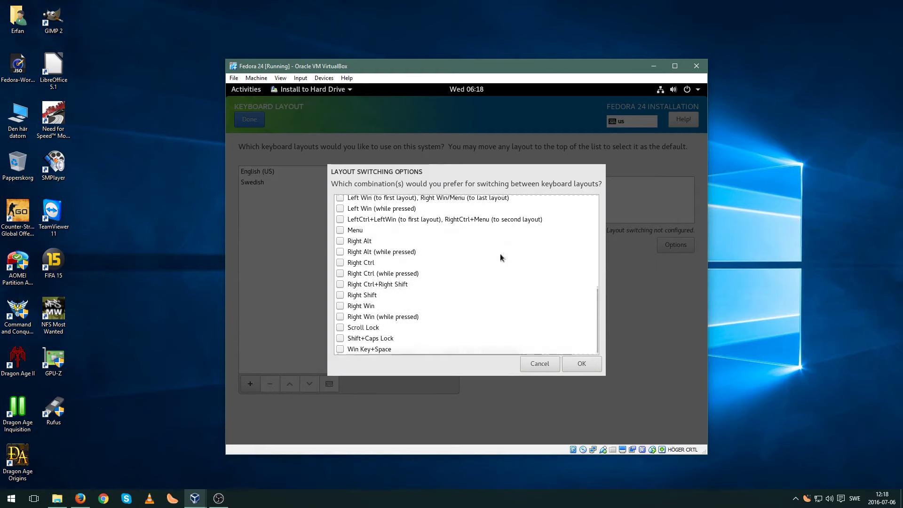
click(340, 339)
click(583, 365)
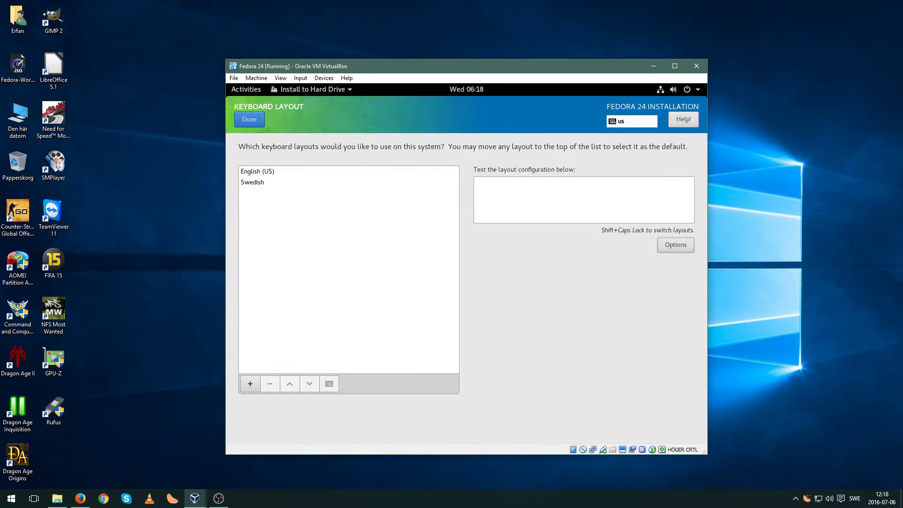
click(251, 124)
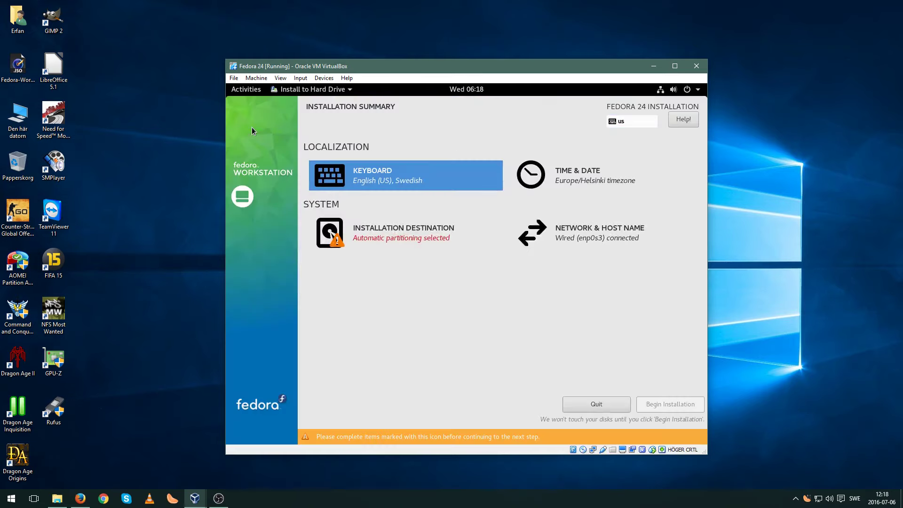
Step: Set the installation's time zone to Europe/Stockholm on the world map
click(583, 188)
click(473, 219)
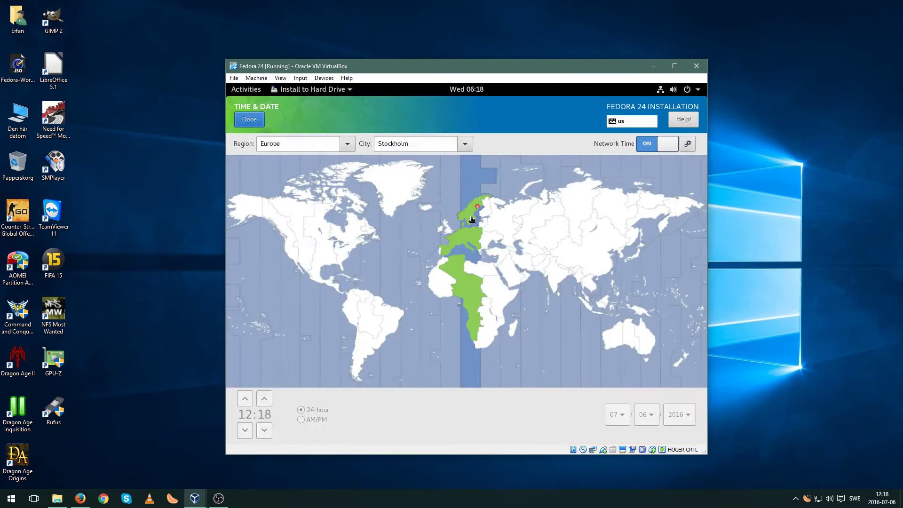
click(474, 221)
click(254, 121)
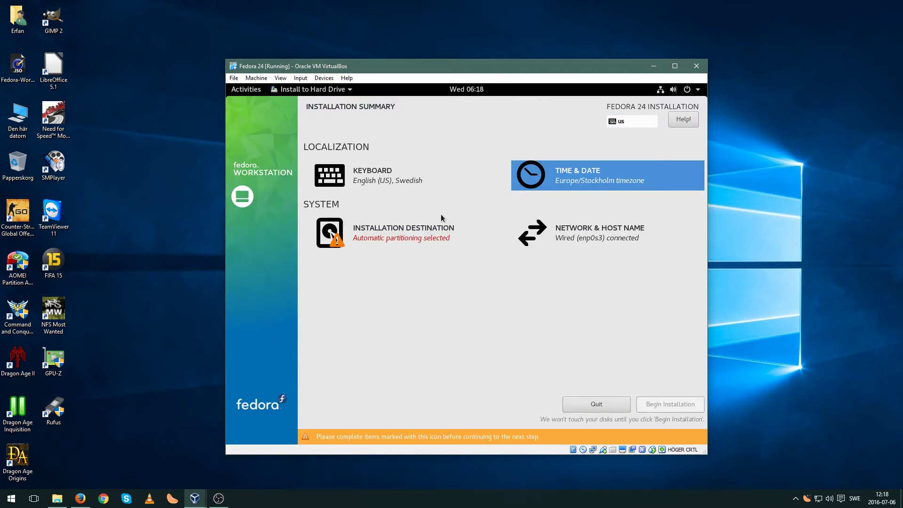
Step: Replace the host name in the network settings with fedo-vb
click(539, 242)
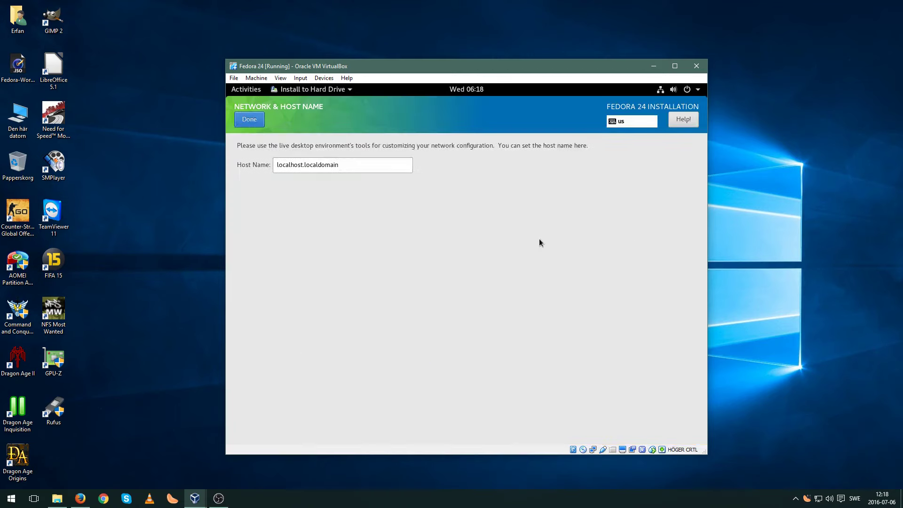
drag(359, 164, 249, 165)
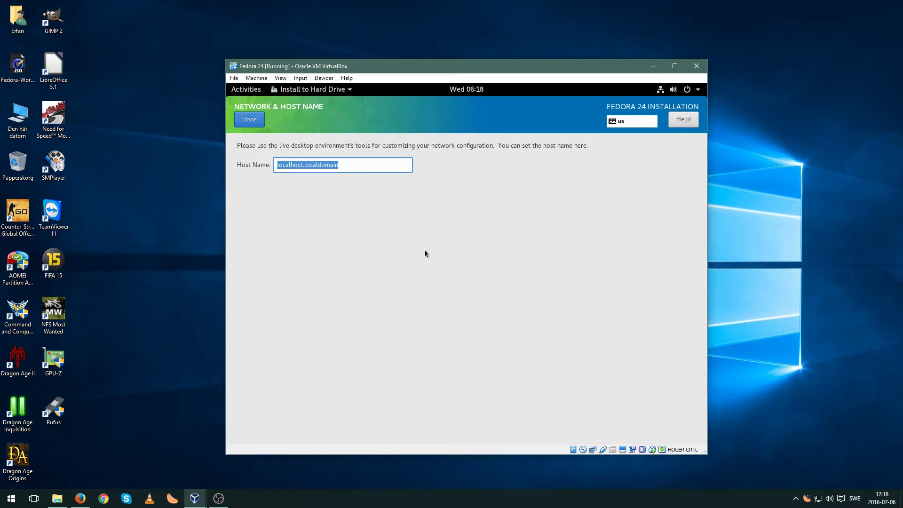
text(fedora)
key(BackSpace)
key(BackSpace)
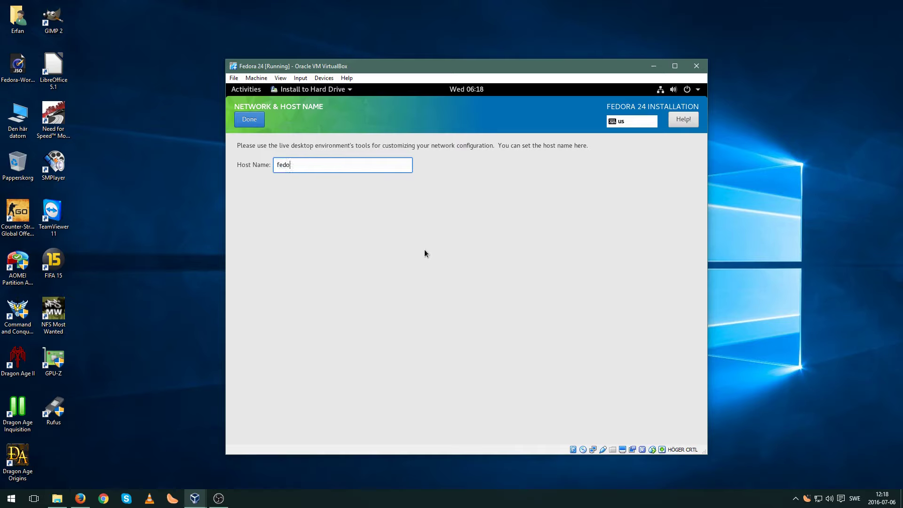
text(-vb)
click(253, 123)
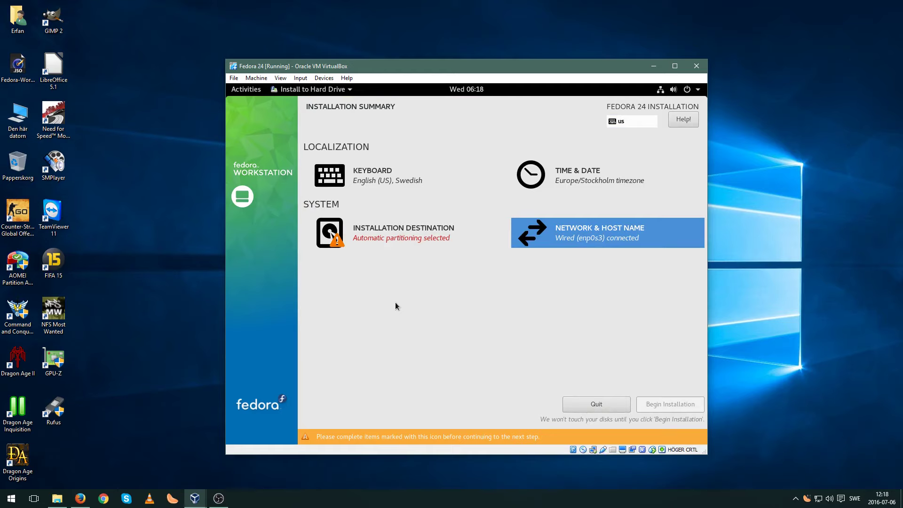
Step: Choose to configure partitioning manually for the installation destination and proceed to manual partitioning
click(374, 259)
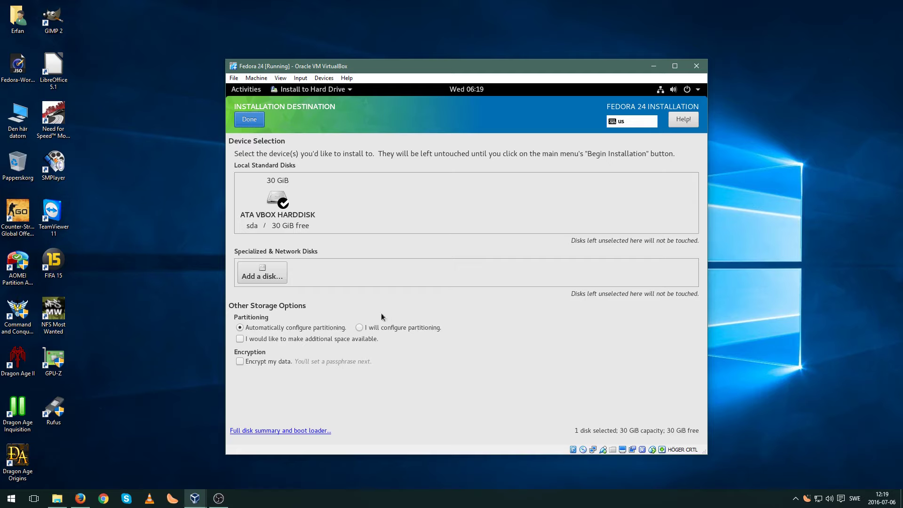
click(359, 328)
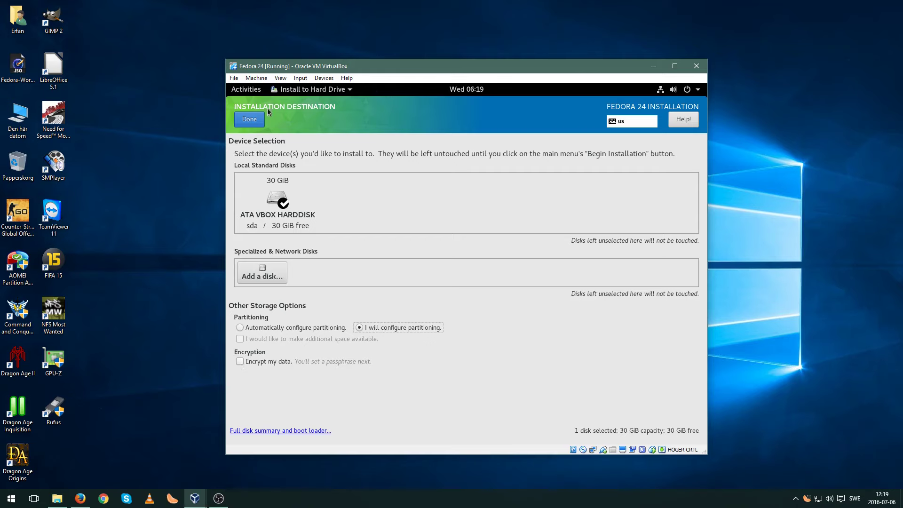
click(250, 119)
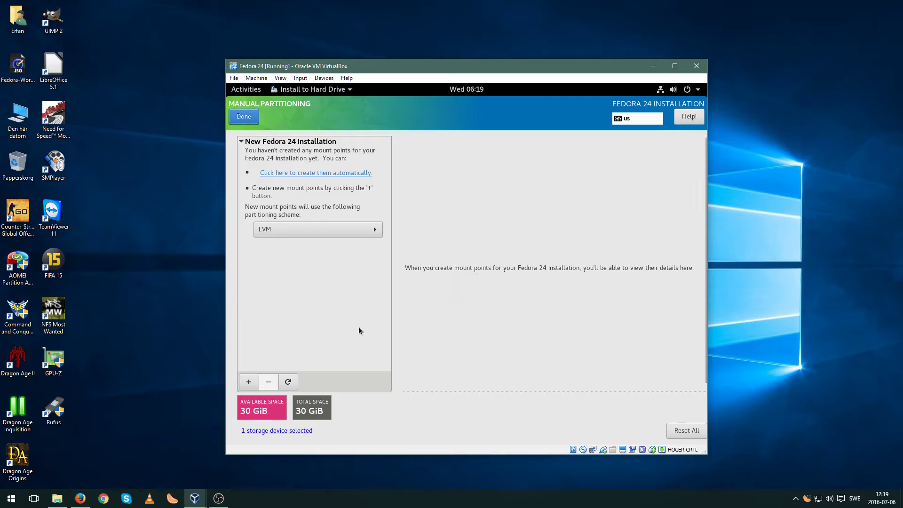
Step: Add a /boot mount point with a desired capacity of 512M to the new Fedora 24 installation
click(249, 382)
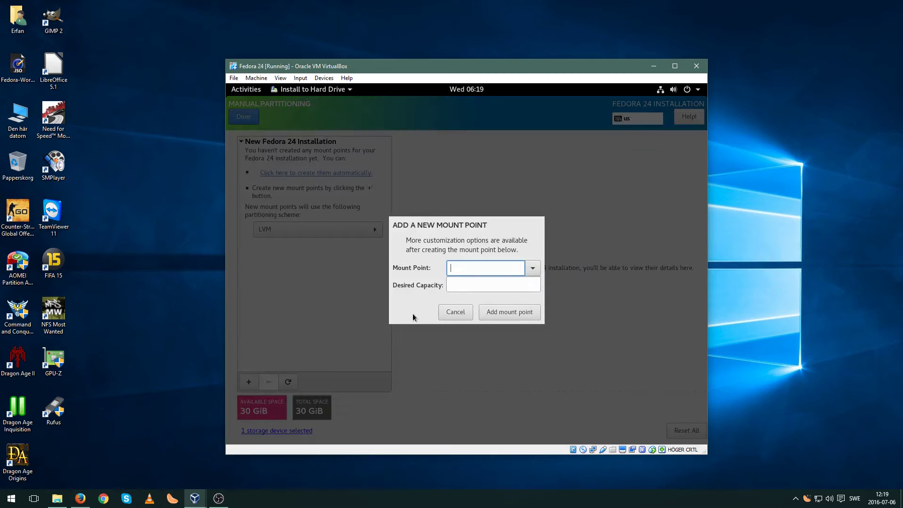
text(/boot)
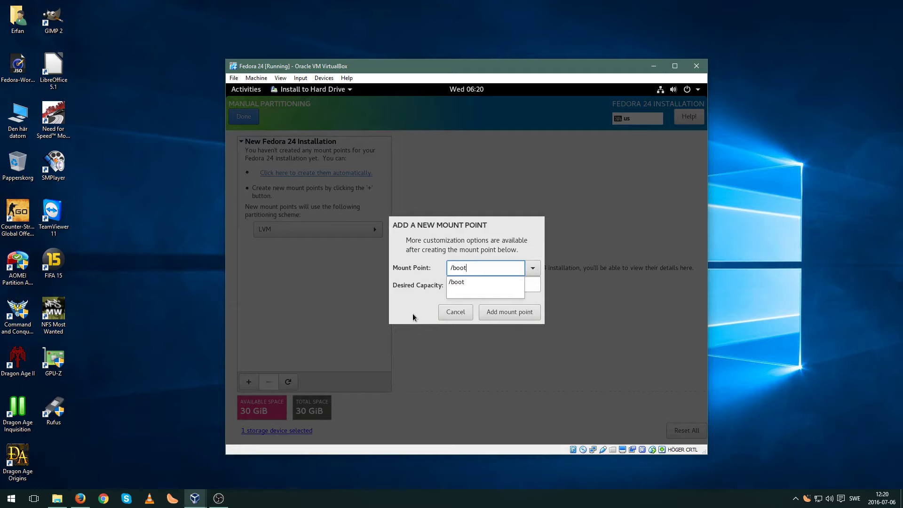
click(473, 283)
click(473, 283)
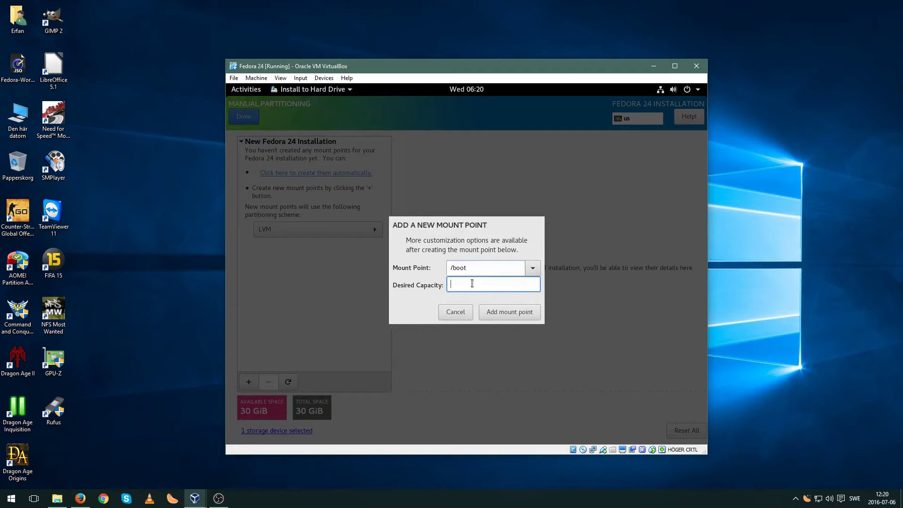
text(512M)
click(523, 312)
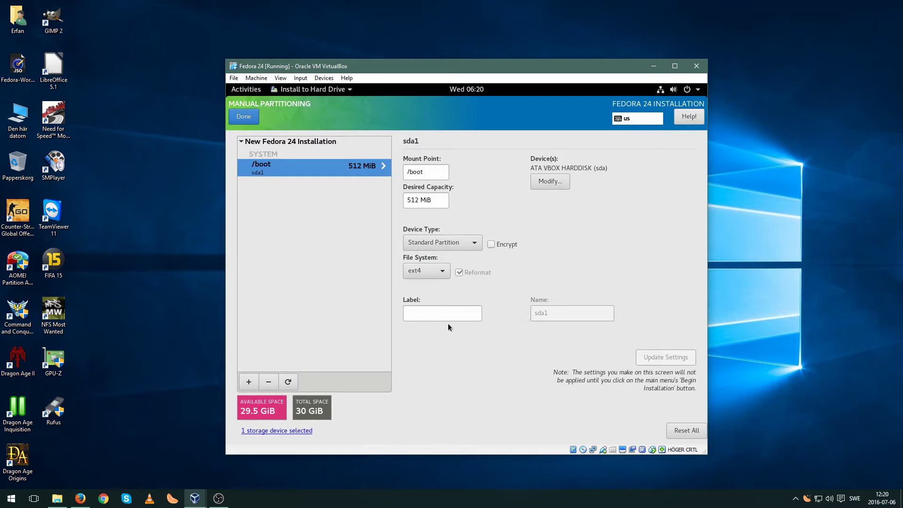
Step: Set the /boot partition's file system to ext2 and update its settings
click(428, 271)
click(429, 245)
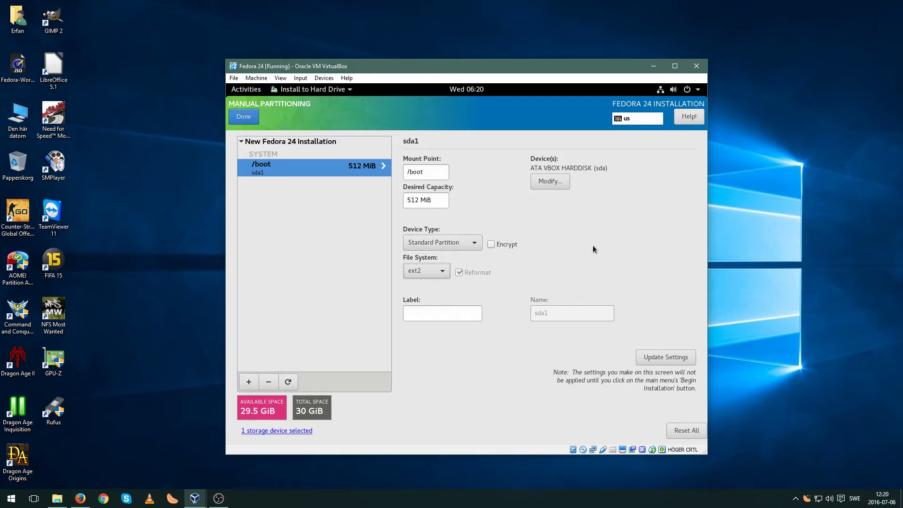
click(659, 357)
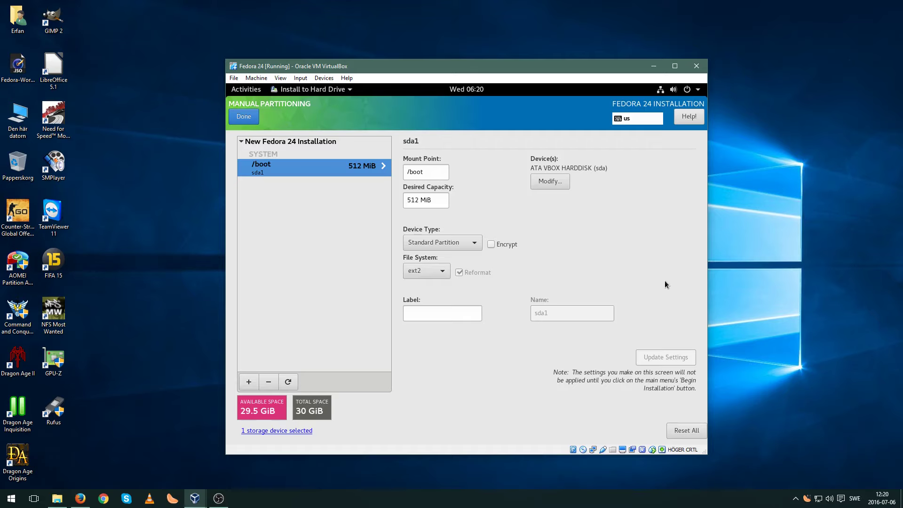
Step: Add a swap mount point with a desired capacity of 4G
click(249, 381)
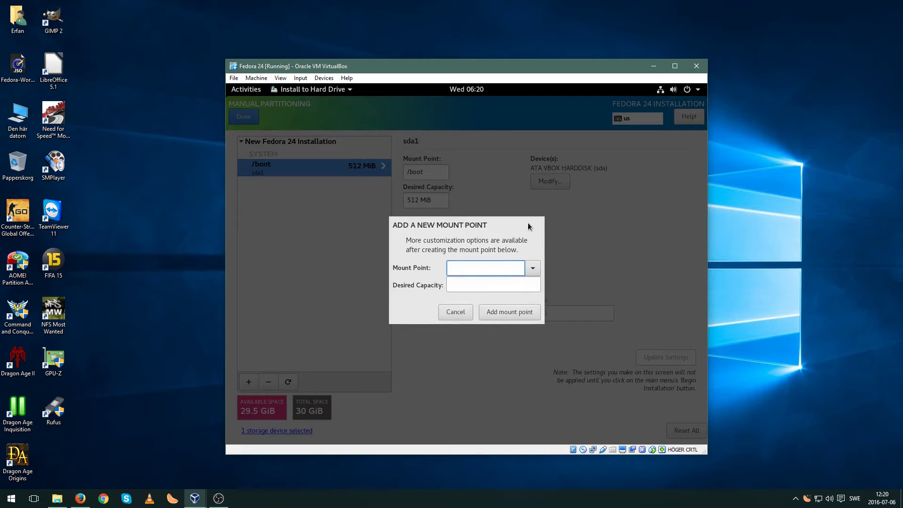
text(swap)
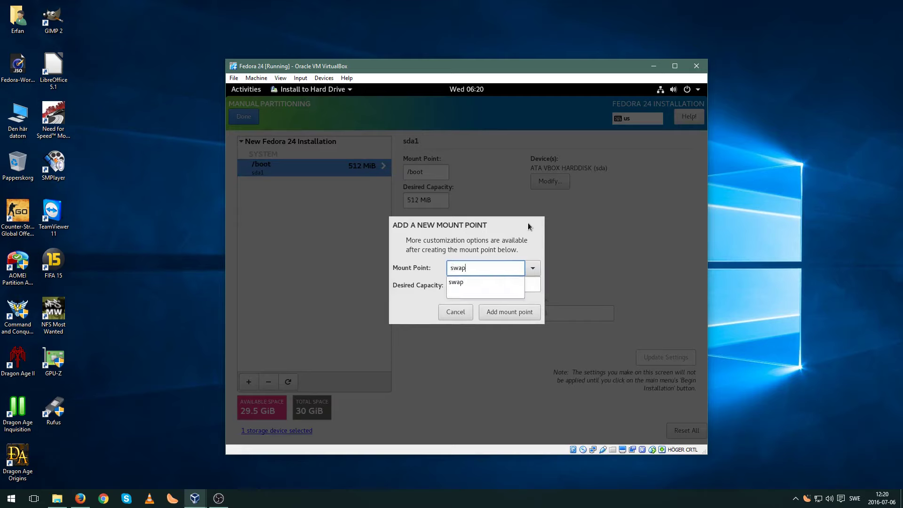
click(500, 282)
click(501, 284)
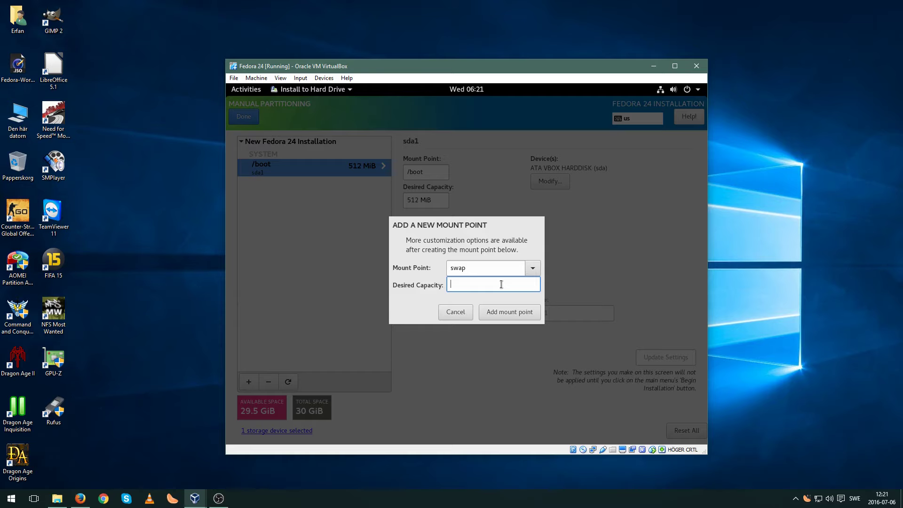
text(4G)
click(501, 308)
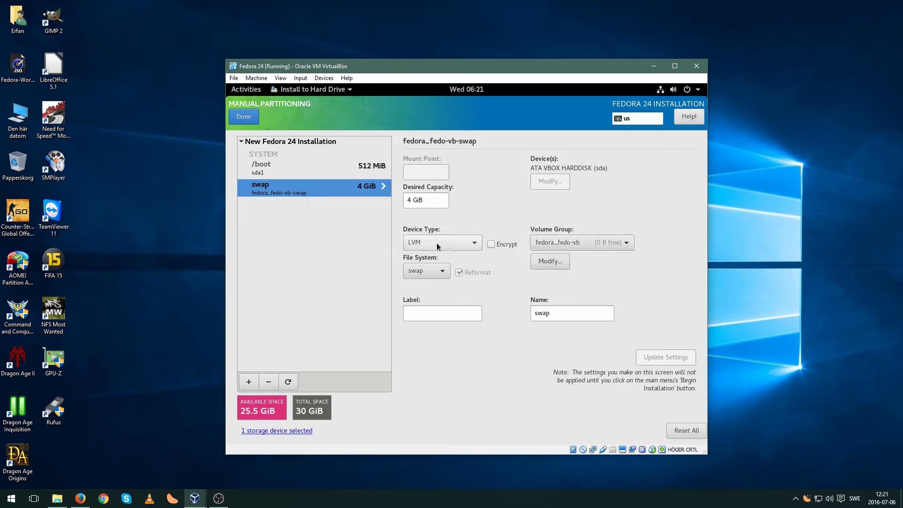
Step: Rename the swap partition's LVM volume group to fedo and save the volume group configuration
click(552, 262)
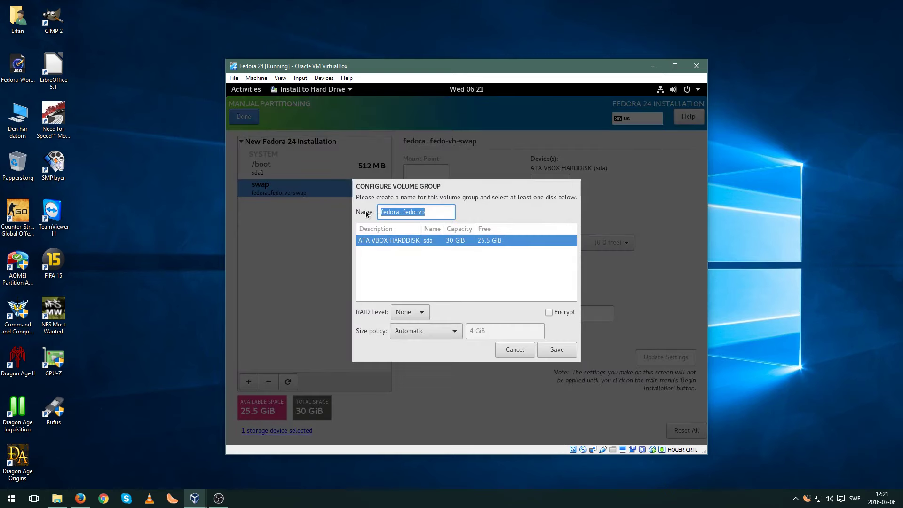
text(fedo)
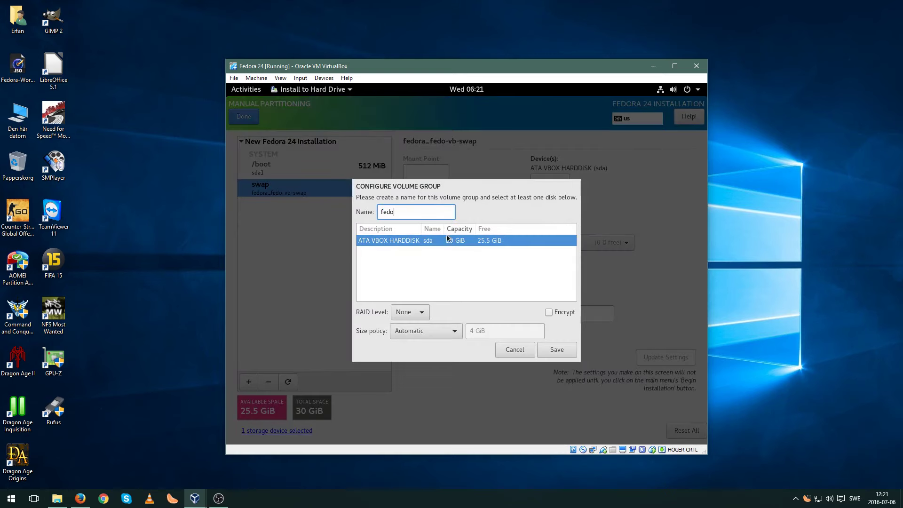
click(551, 352)
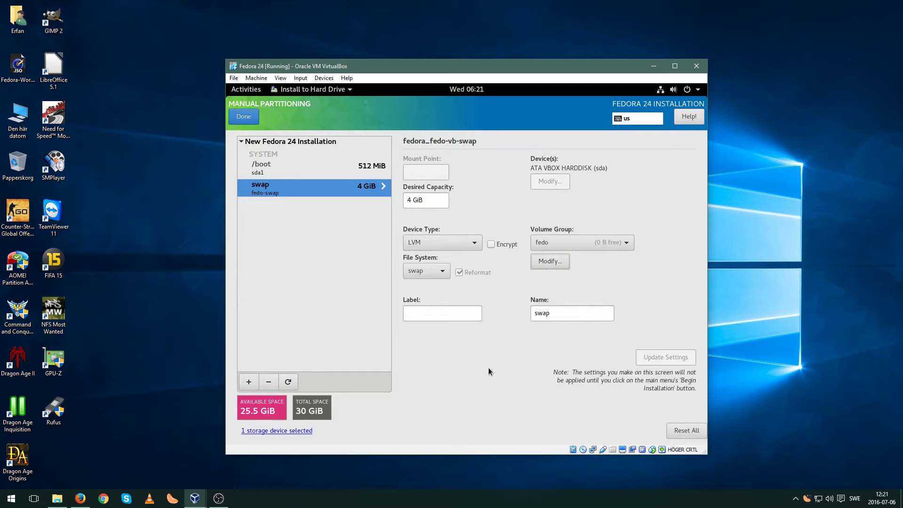
Step: Add a root mount point / with a desired capacity of 15G
click(249, 383)
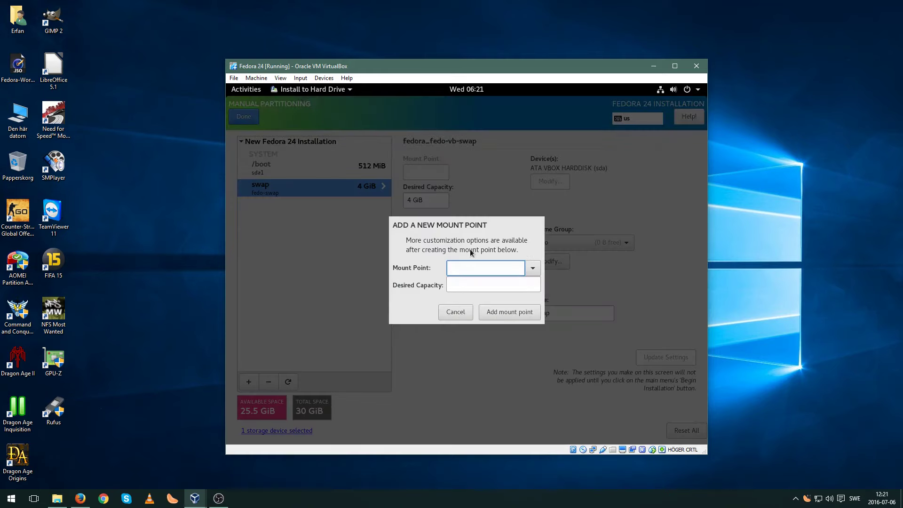
text(/)
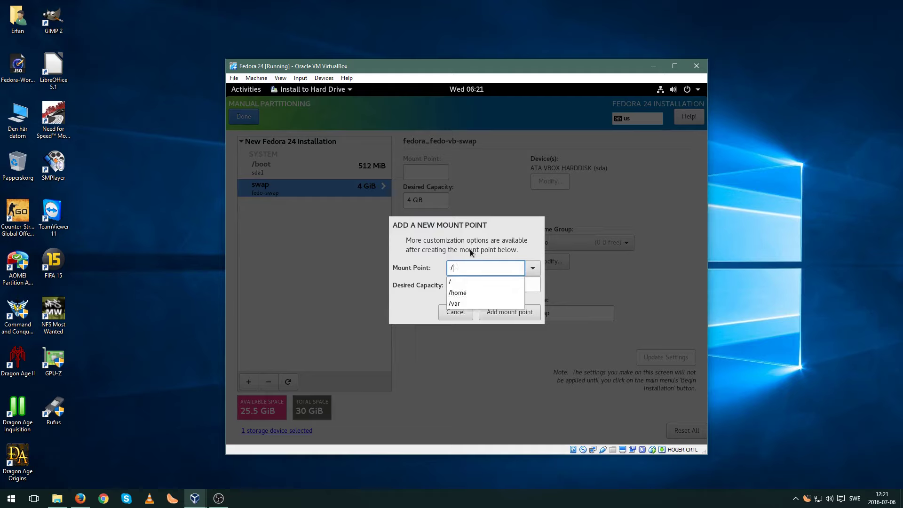
click(473, 281)
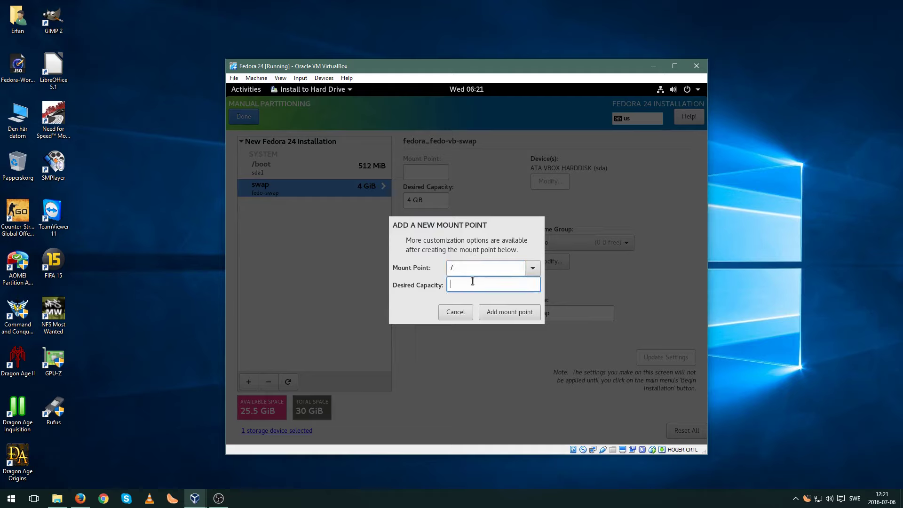
text(15G)
click(518, 316)
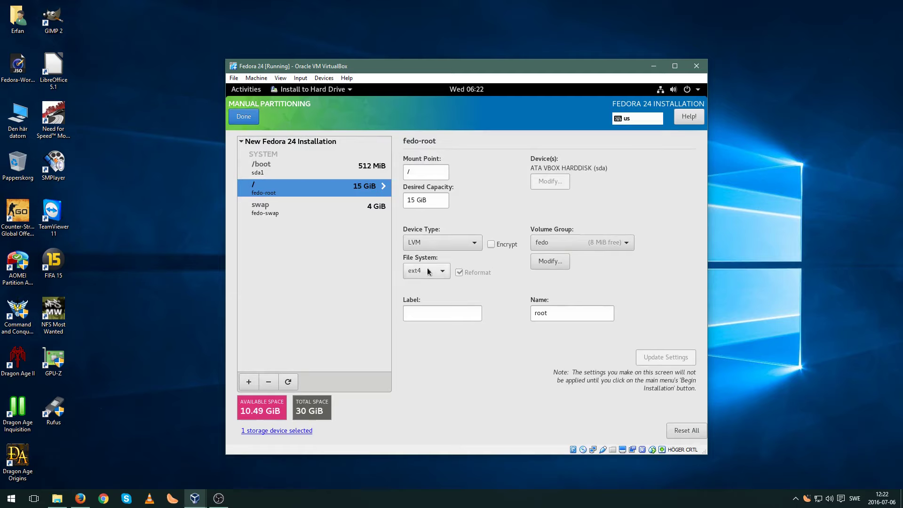
Step: Add a /home mount point, leaving the desired capacity empty so it takes all the remaining space
click(249, 382)
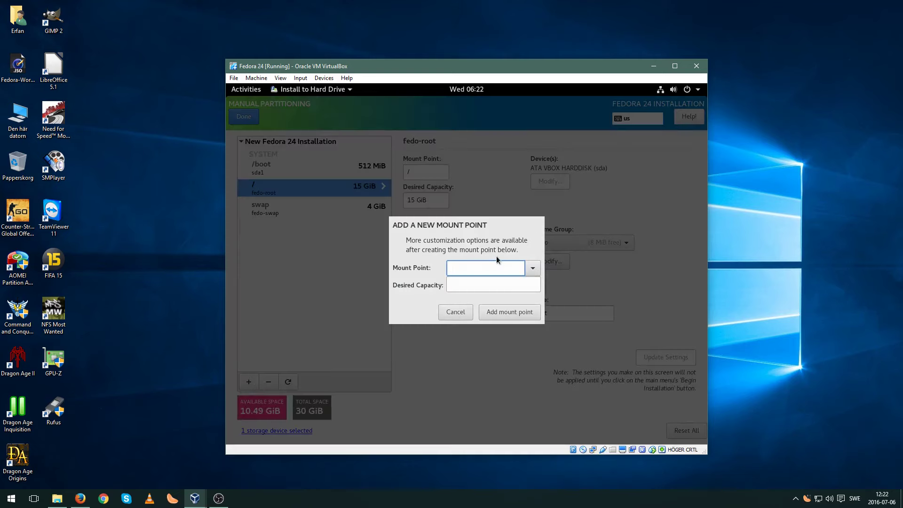
text(/home)
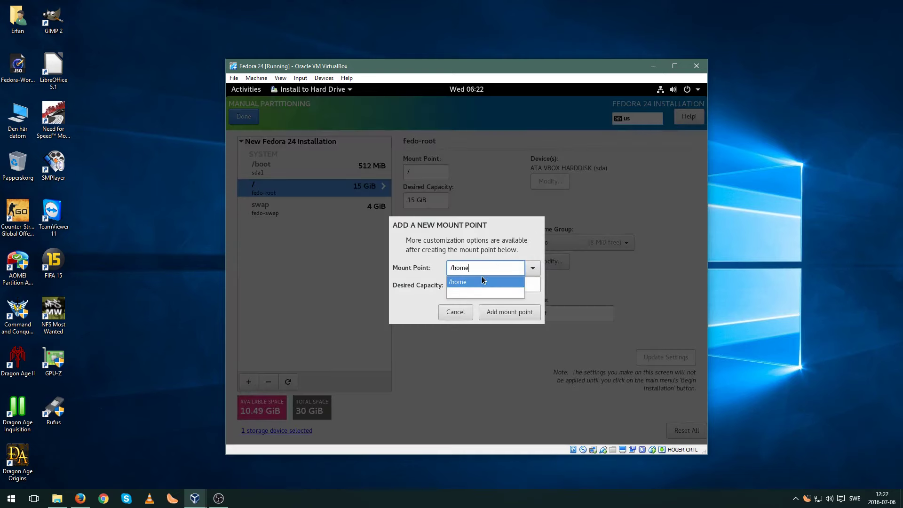
click(482, 281)
click(482, 285)
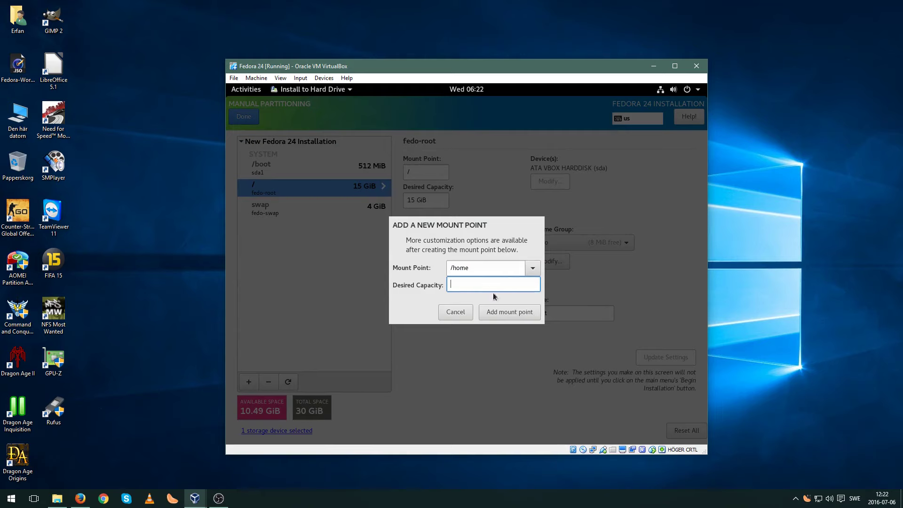
click(513, 310)
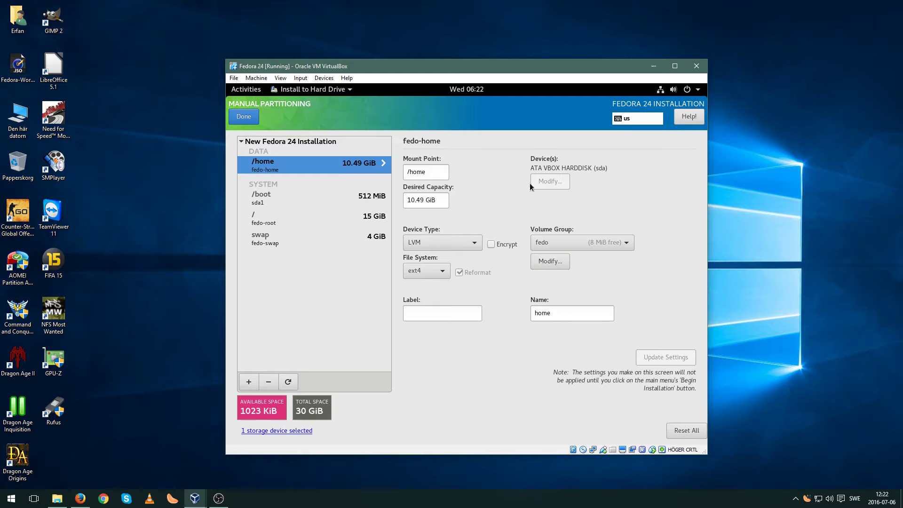
Step: Review the created partitions, then set the /home partition's file system to xfs and update its settings
click(270, 201)
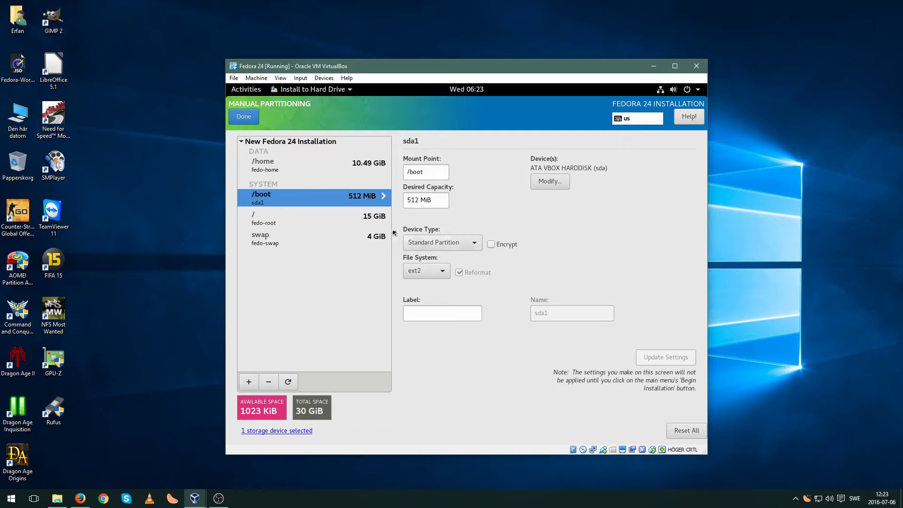
click(349, 220)
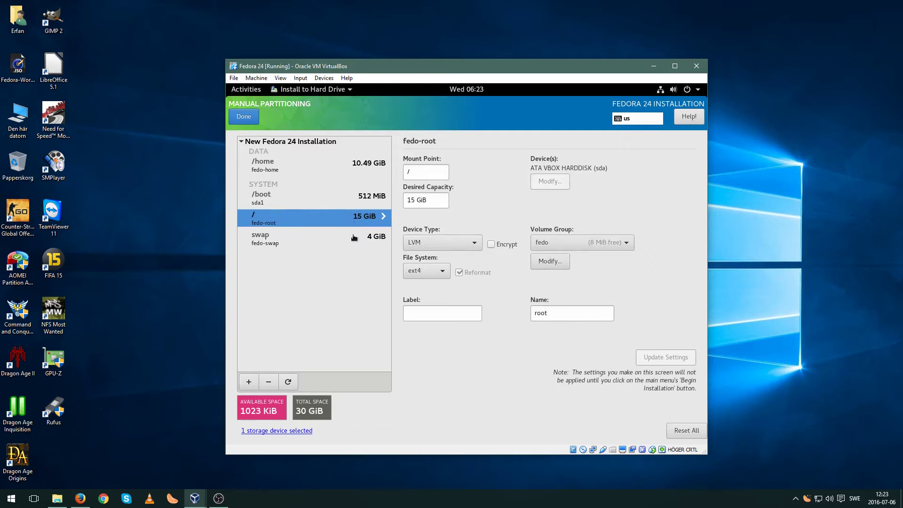
click(355, 238)
click(325, 163)
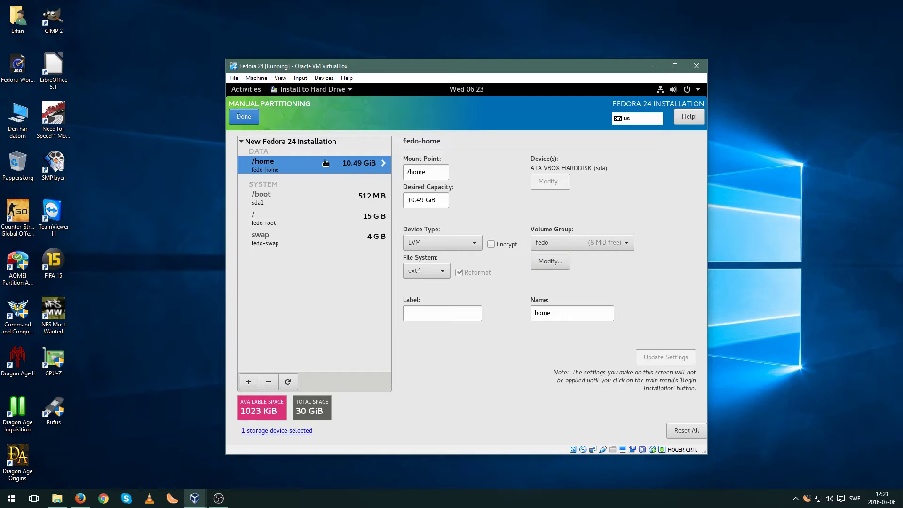
click(428, 277)
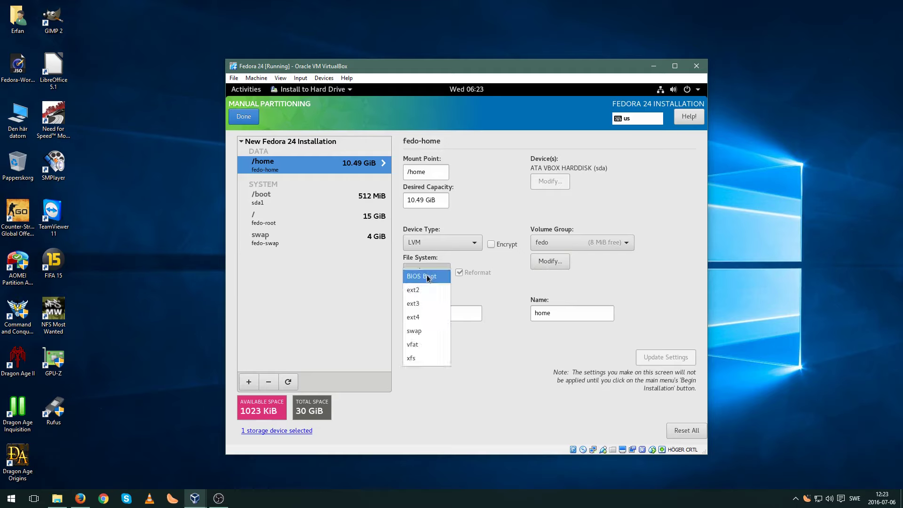
click(425, 361)
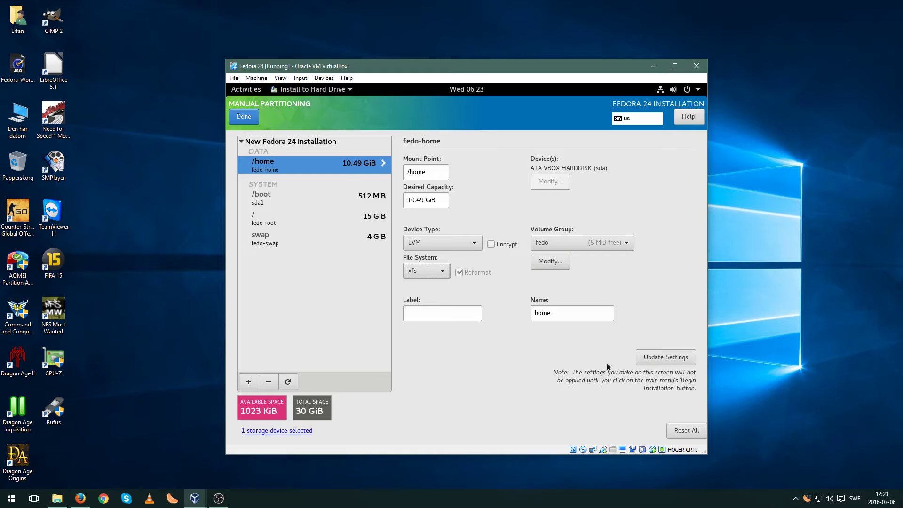
click(666, 360)
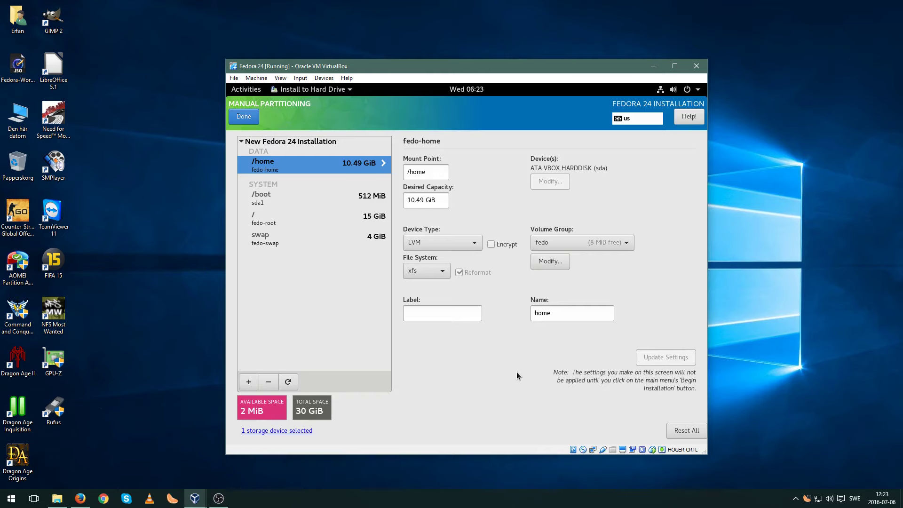
Step: Finish the manual partitioning, review the summary of changes and accept them
click(252, 119)
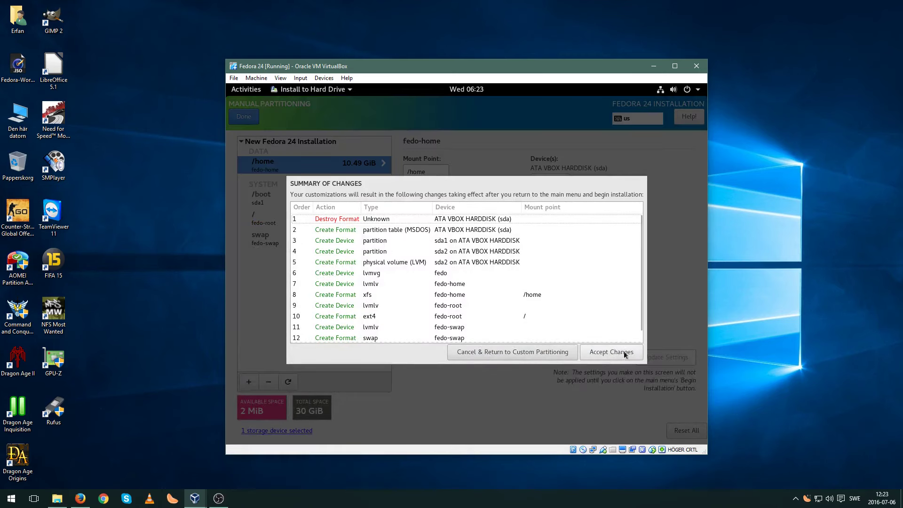
scroll(587, 283, down, 1)
scroll(593, 297, up, 1)
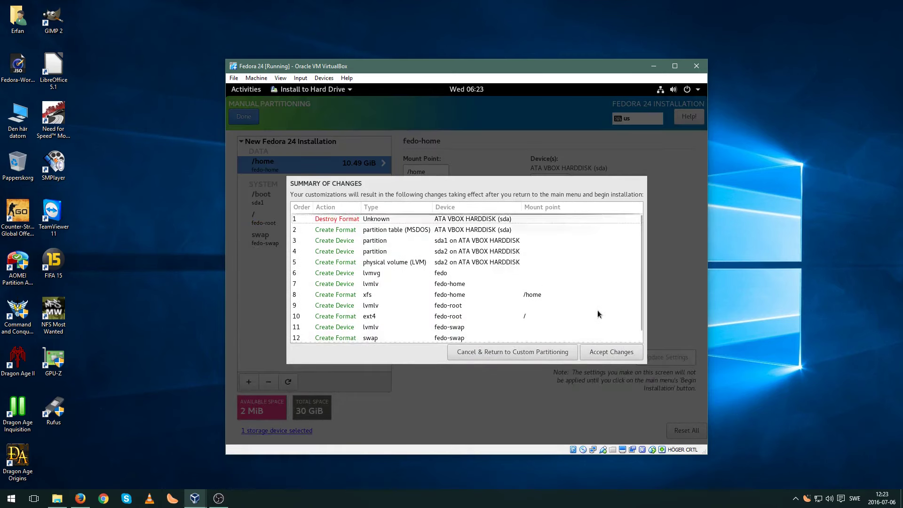
click(602, 353)
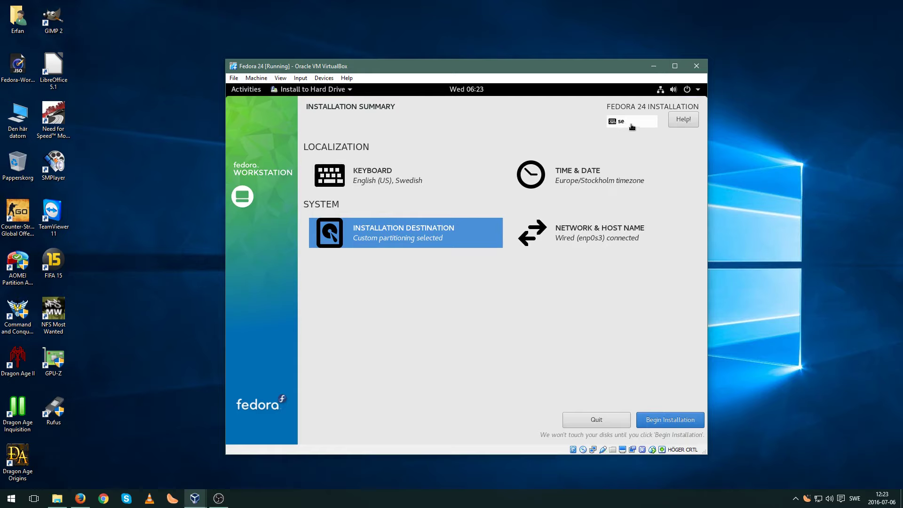
Step: Switch the active keyboard layout to us and begin the installation
click(634, 118)
click(670, 419)
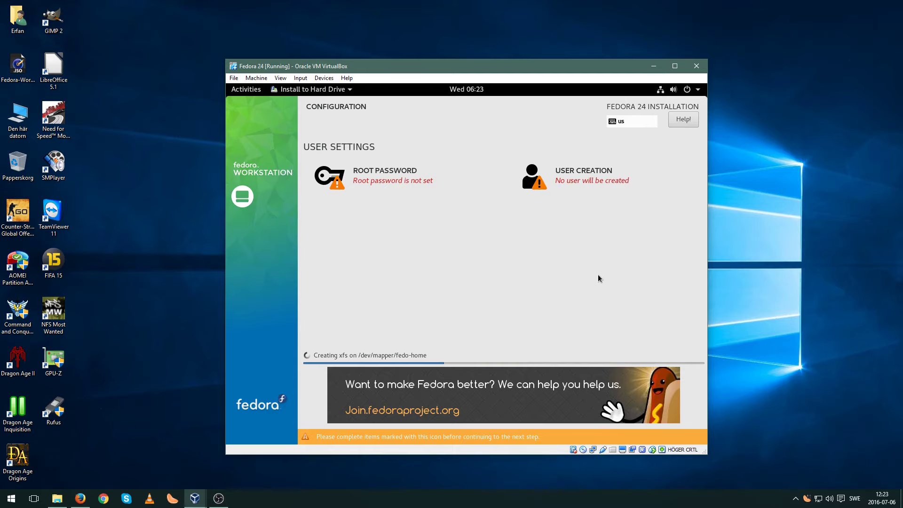
Step: Open the root password settings, enter the root password and repeat it in the confirmation field
click(441, 183)
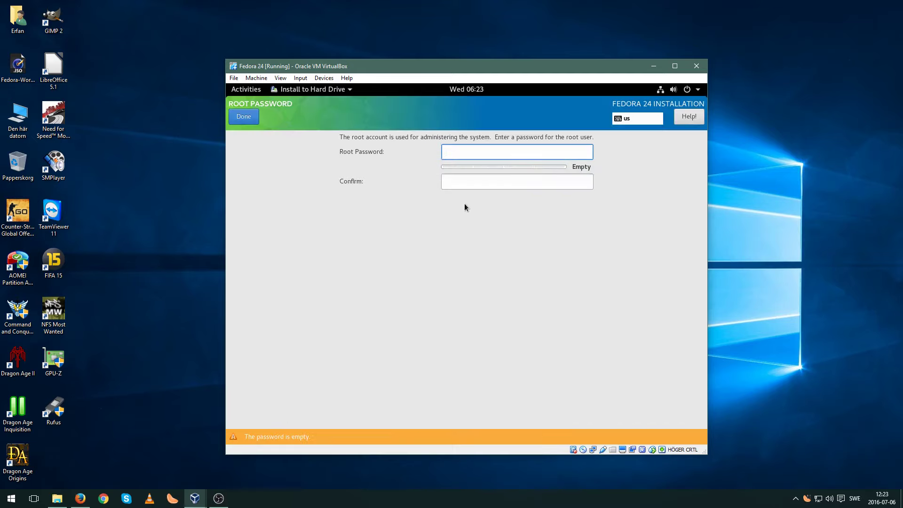
text(*******)
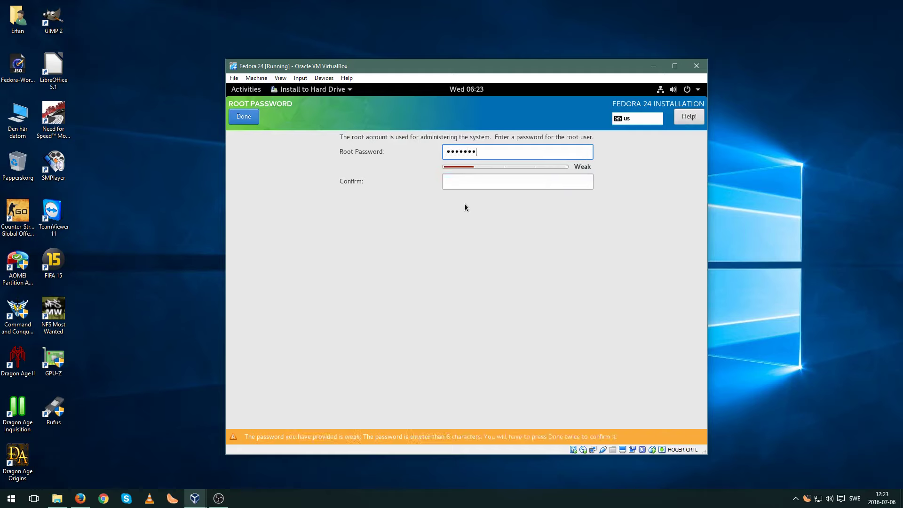
text(***)
key(Tab)
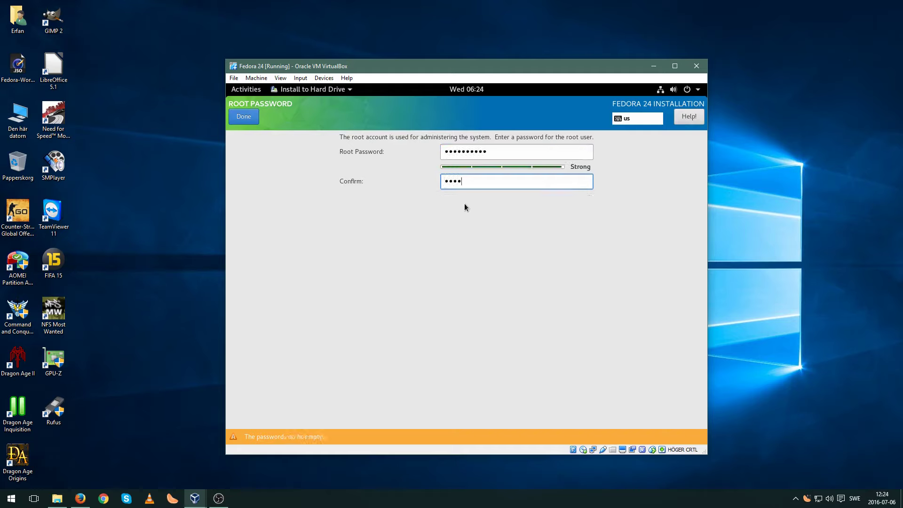
text(**********)
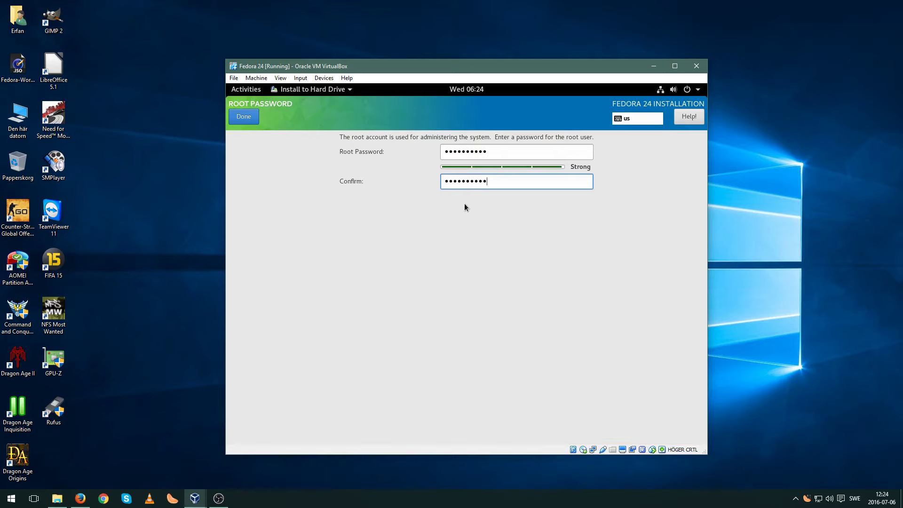
Step: Confirm the root password, then open the user creation settings and enter the new user's full name and user name
click(243, 117)
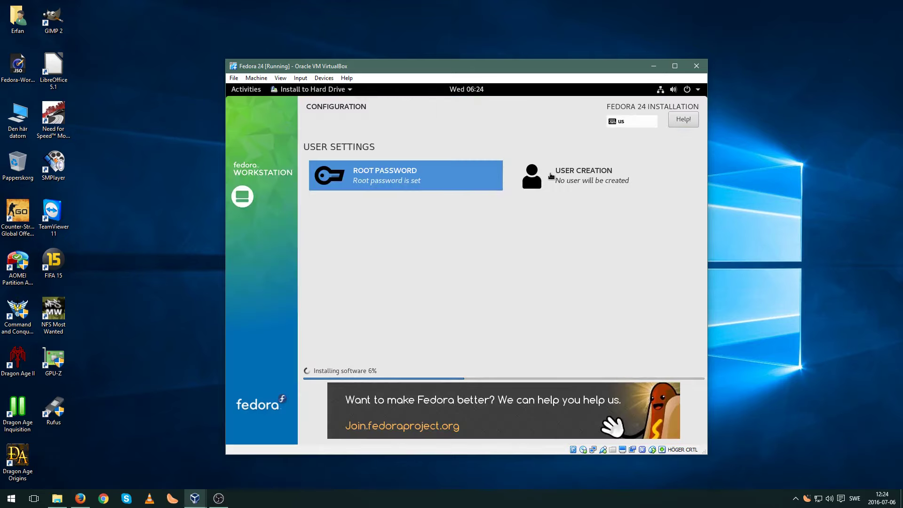
click(552, 177)
text(Gre)
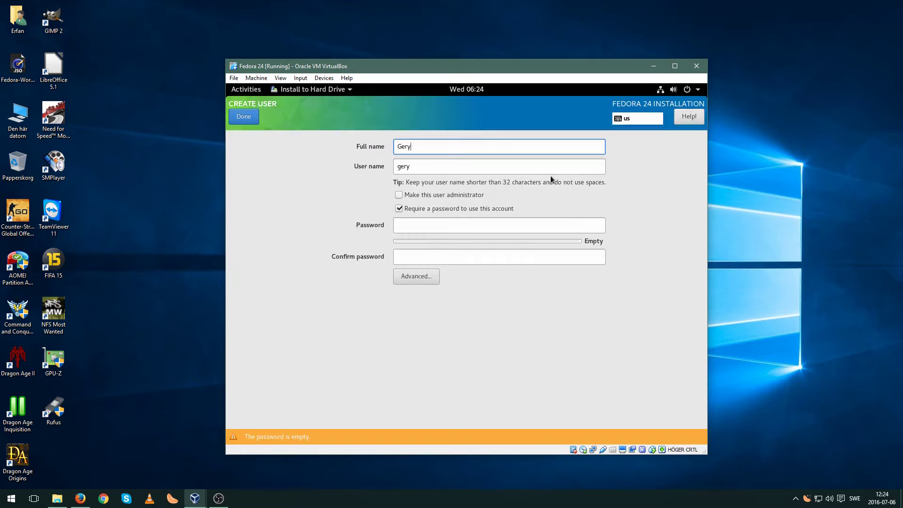
key(BackSpace)
key(BackSpace)
text(rey Seeker)
key(Tab)
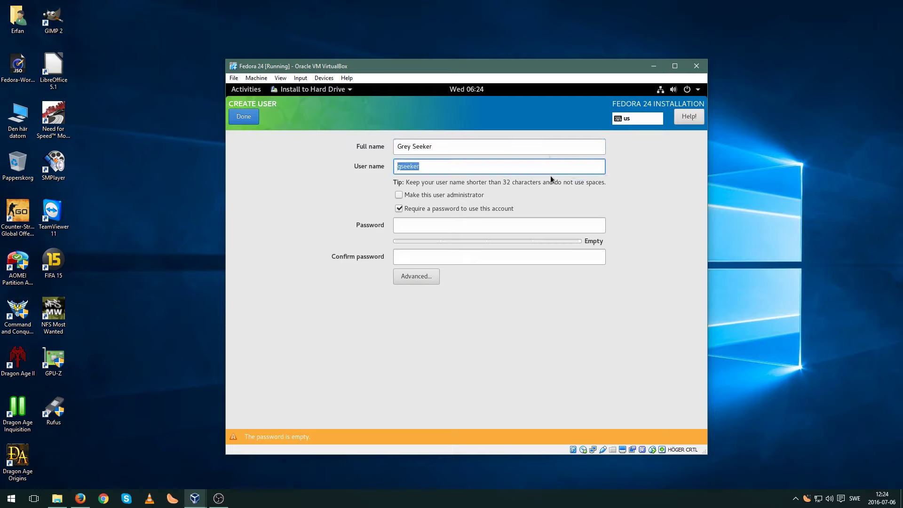
text(seeker)
key(Tab)
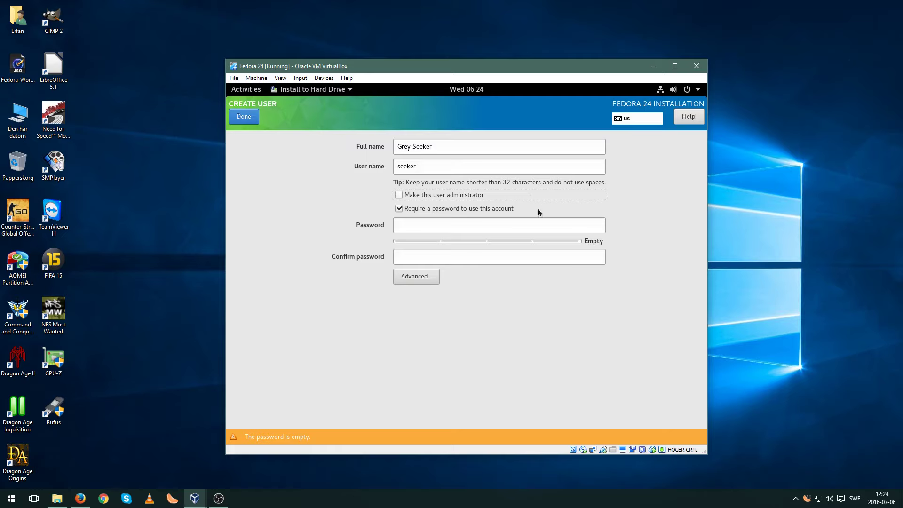
Step: Make the new user an administrator, enter the account password and repeat it in the confirmation field
click(498, 199)
click(486, 222)
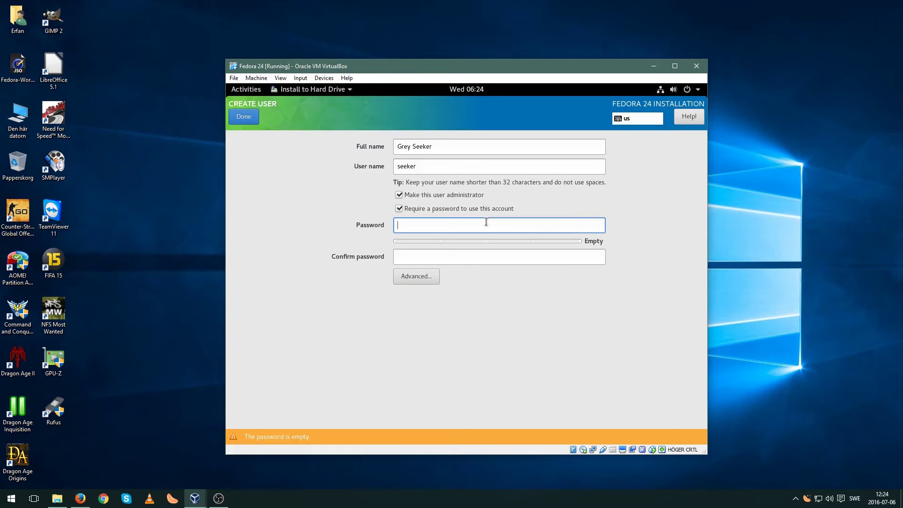
text(••••••••)
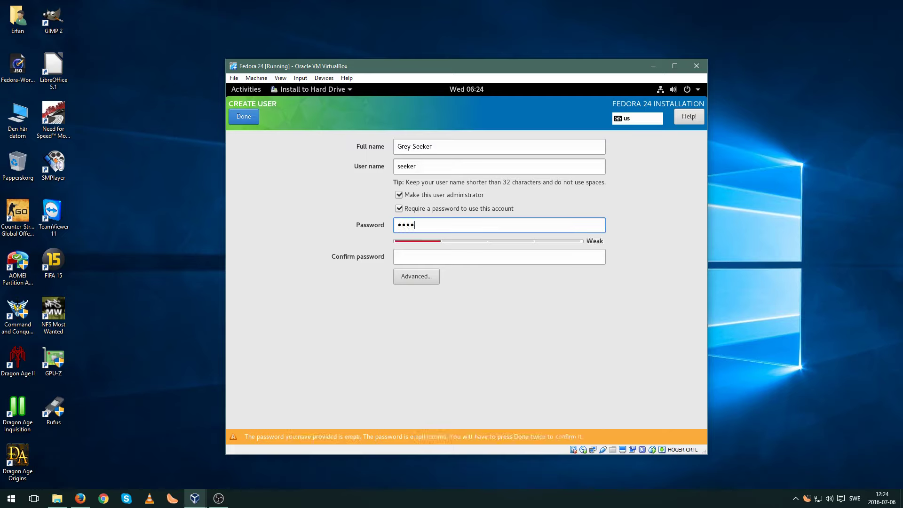
text(••••)
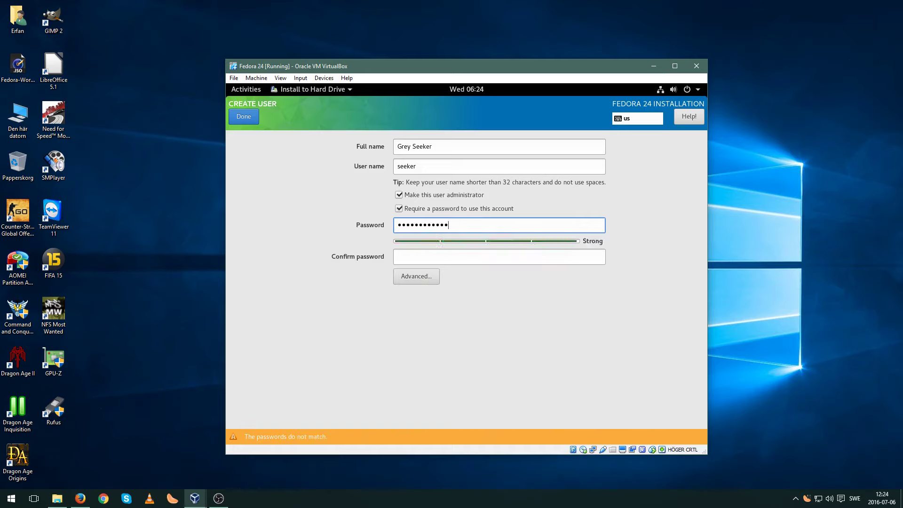
key(Tab)
text(•••••••••)
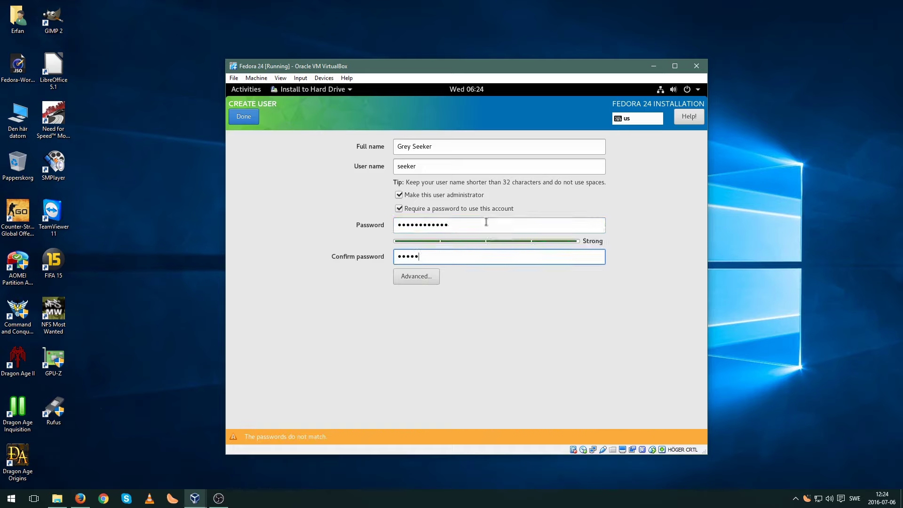
text(•••)
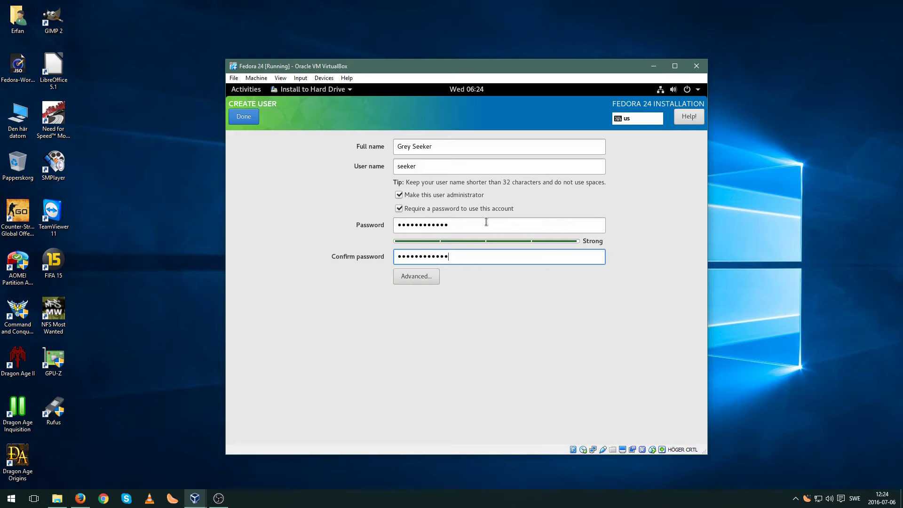
Step: In the advanced user configuration, insert a fedora folder between /home/ and the user's folder in the home directory path and save
click(424, 278)
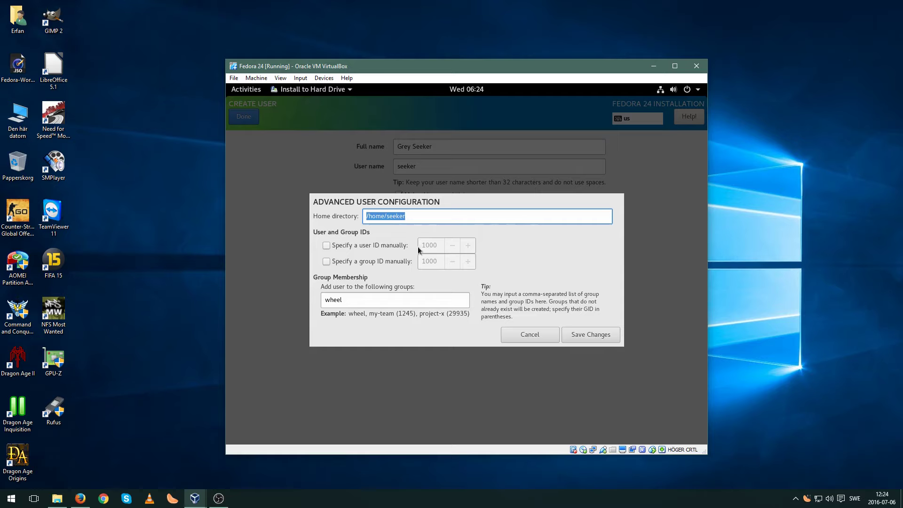
click(387, 218)
text(feo)
key(BackSpace)
text(dora/)
drag(387, 217, 407, 217)
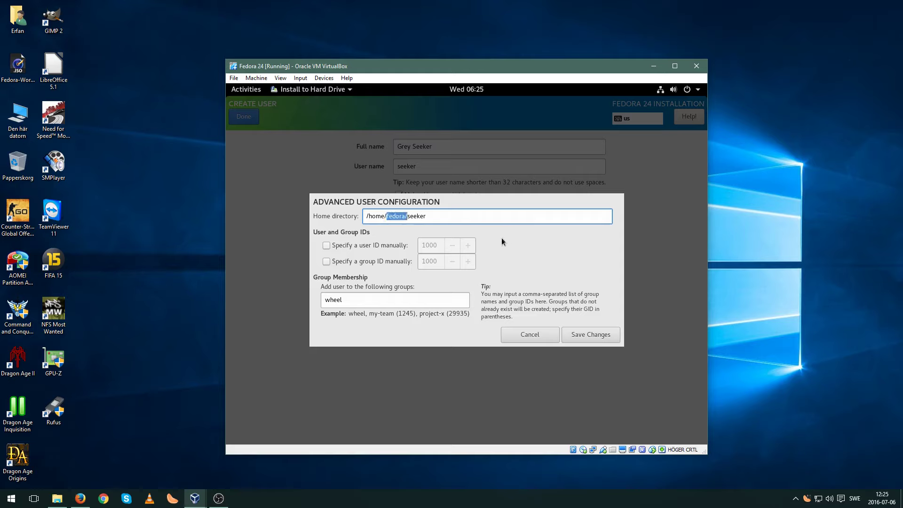
click(418, 217)
click(435, 296)
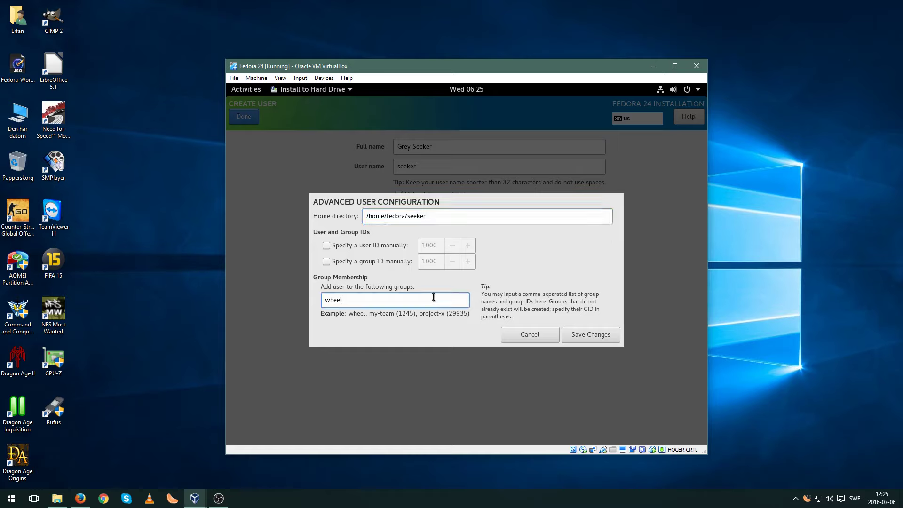
click(598, 335)
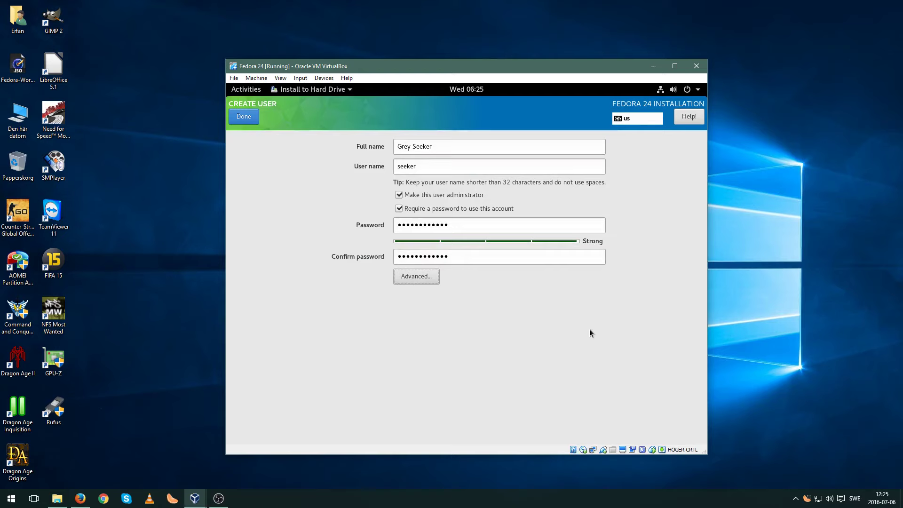
Step: Remove the fedora folder from the user's home directory path, save the change and finish the user creation
click(402, 279)
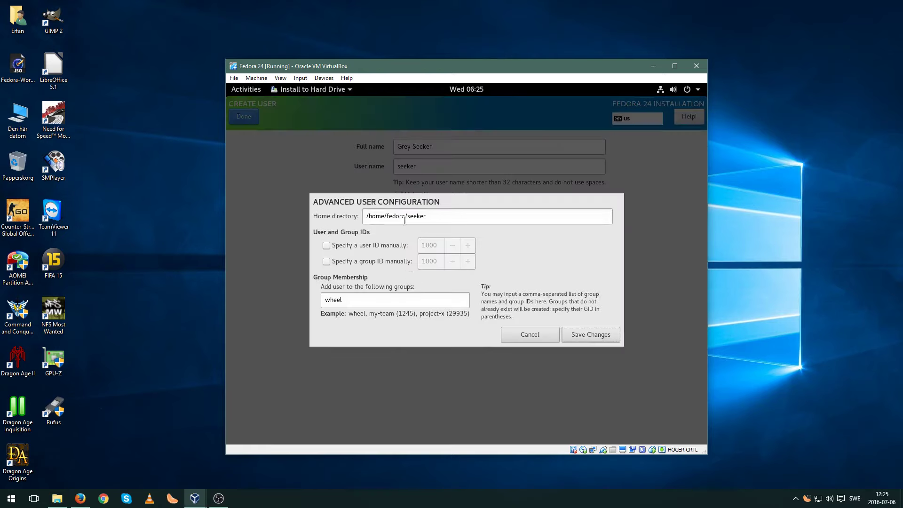
click(405, 216)
key(BackSpace)
key(BackSpace)
key(BackSpace)
key(BackSpace)
key(BackSpace)
key(BackSpace)
key(BackSpace)
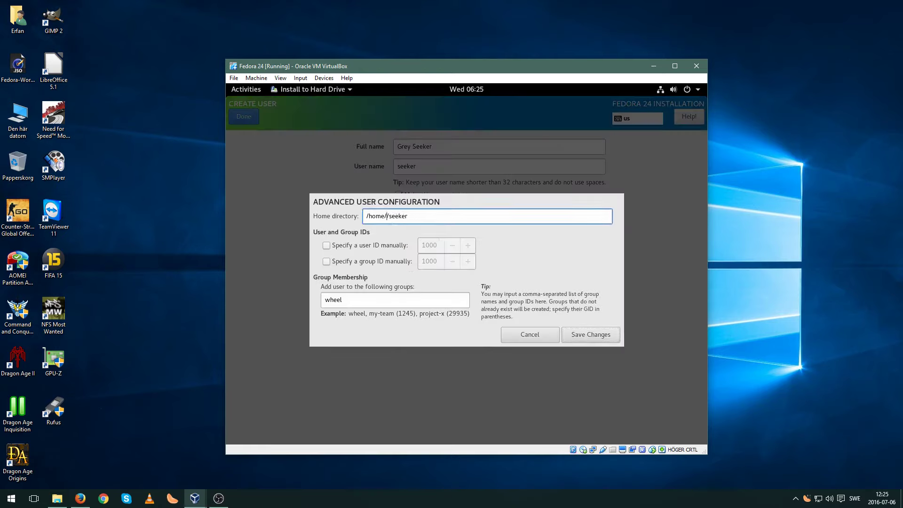
click(591, 334)
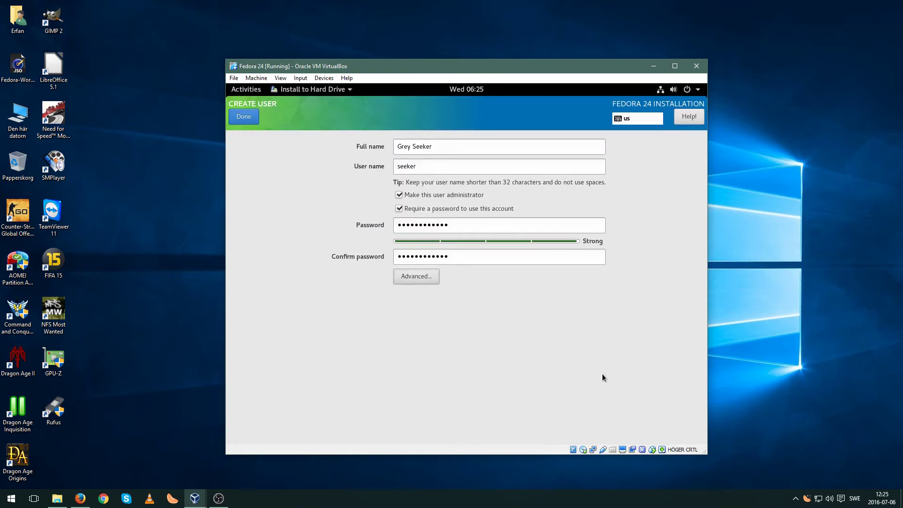
click(243, 117)
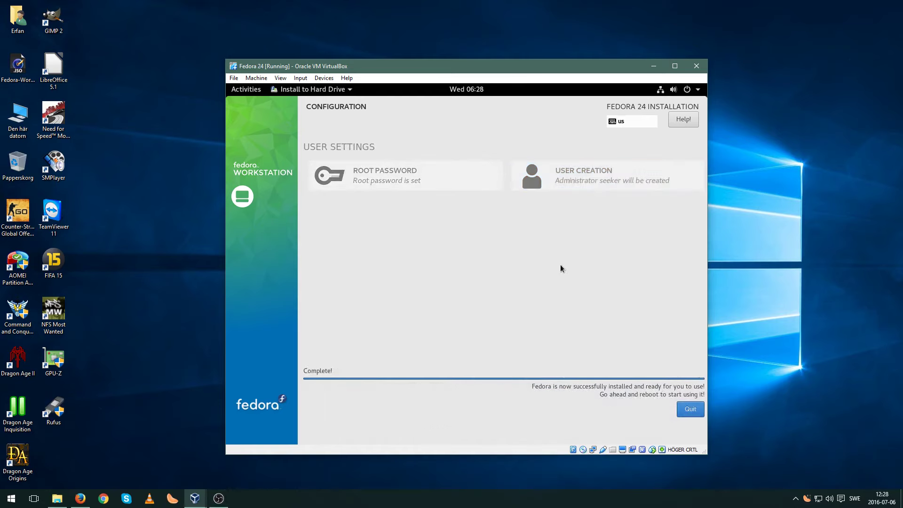
Step: Quit the completed installer and restart the live system
click(690, 409)
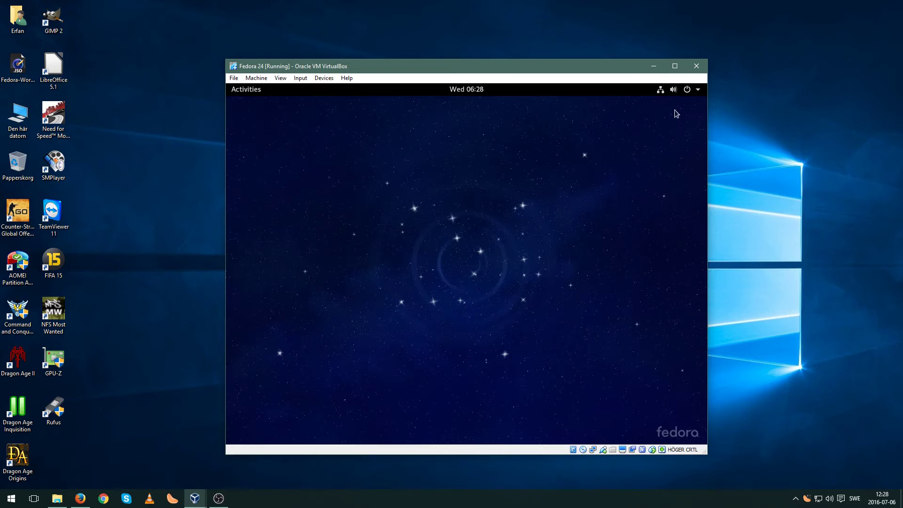
click(696, 93)
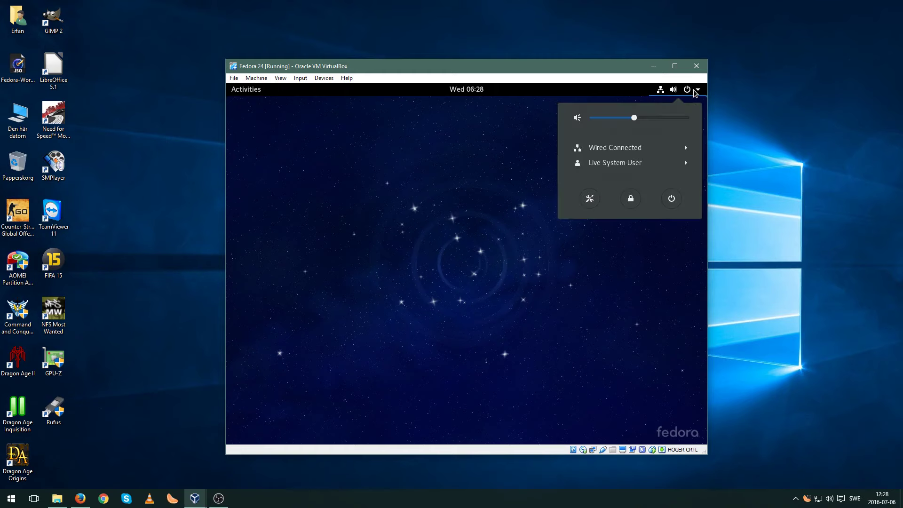
click(674, 198)
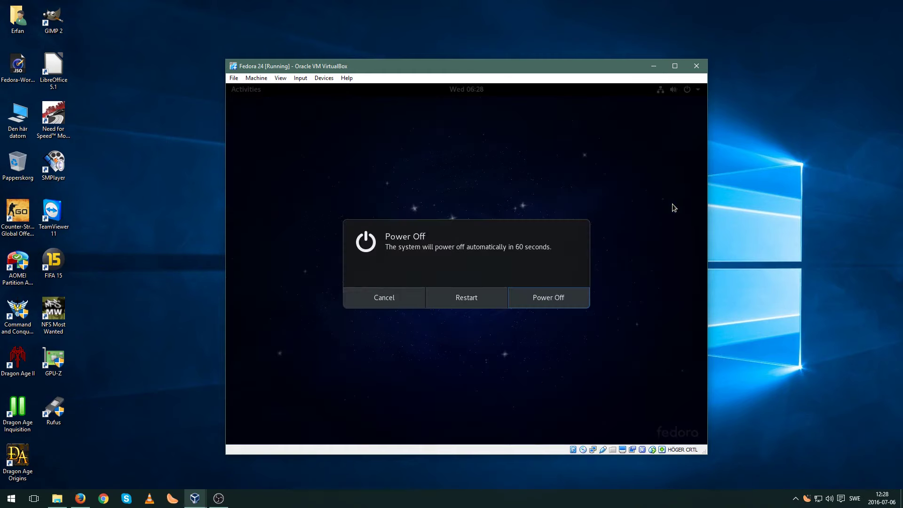
click(464, 298)
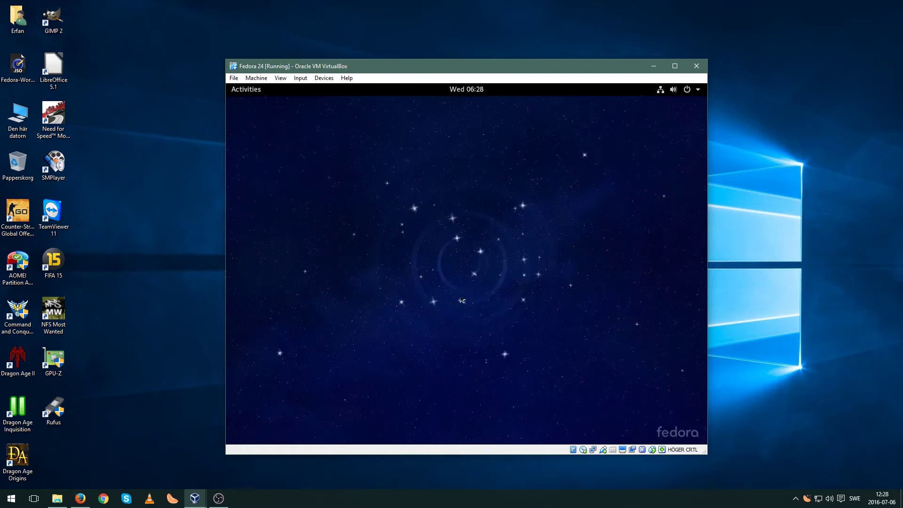
Step: Remove the Fedora live disk image from the virtual machine's optical drive during the restart
click(324, 78)
mouse_move(349, 93)
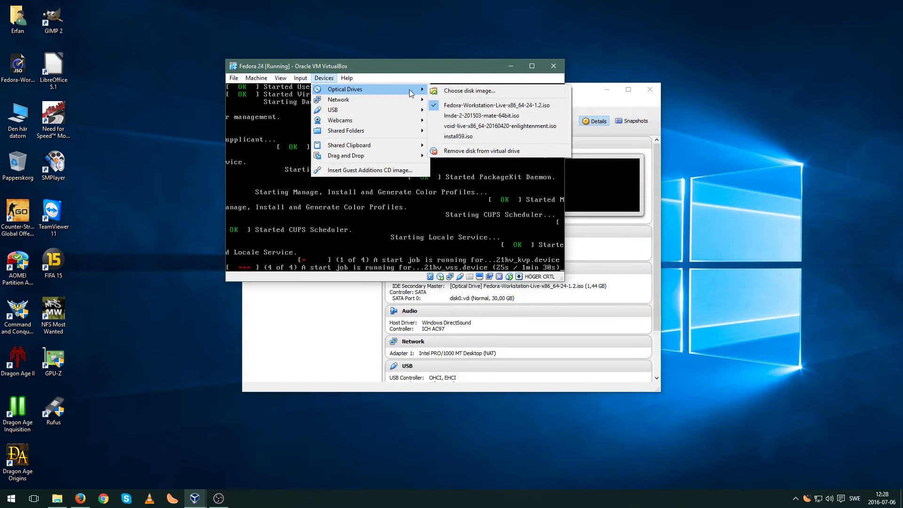
click(481, 151)
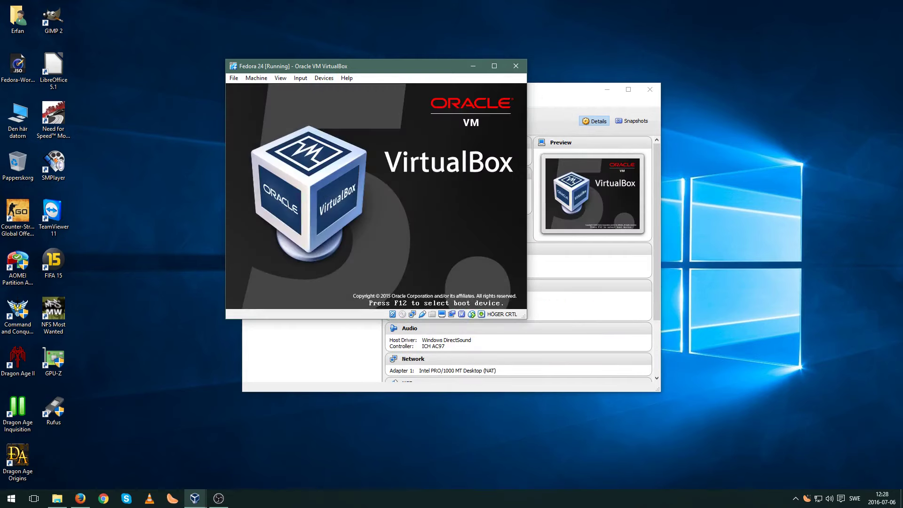
Step: Boot the installed Fedora (4.5.5-300.fc24.x86_64) 24 (Workstation Edition) entry from the boot menu
key(Down)
key(Up)
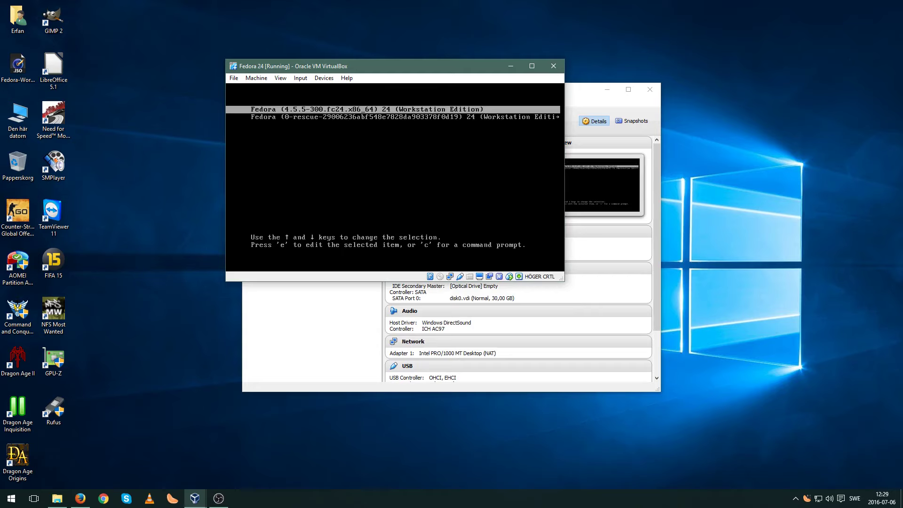
key(Return)
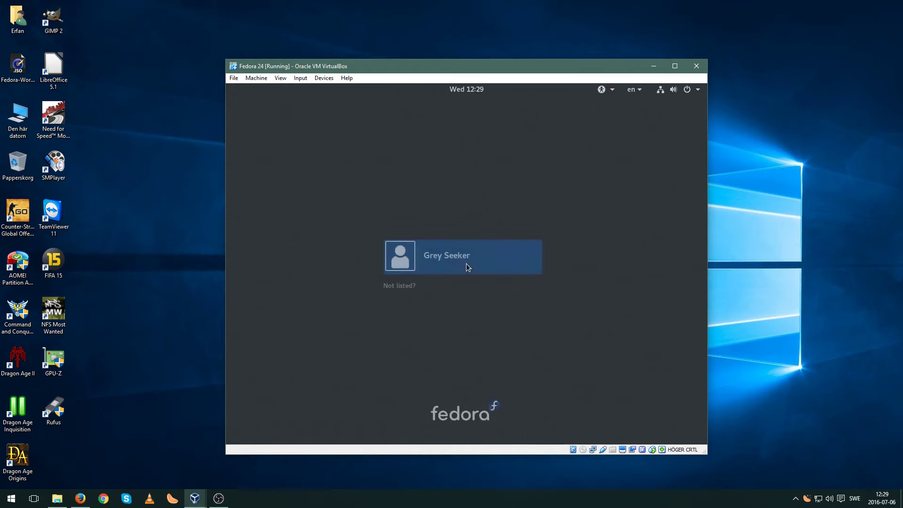
Step: Select the created user at the login screen and try to sign in with the account password
click(466, 263)
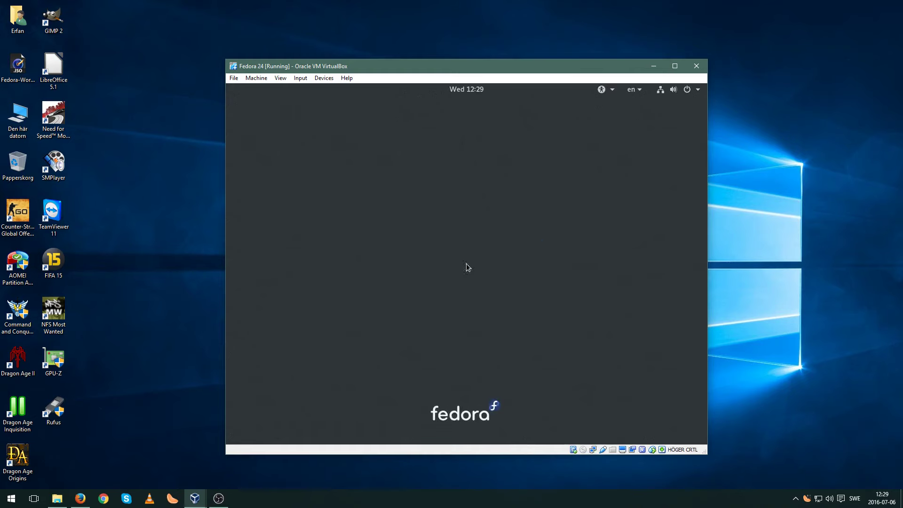
text(******)
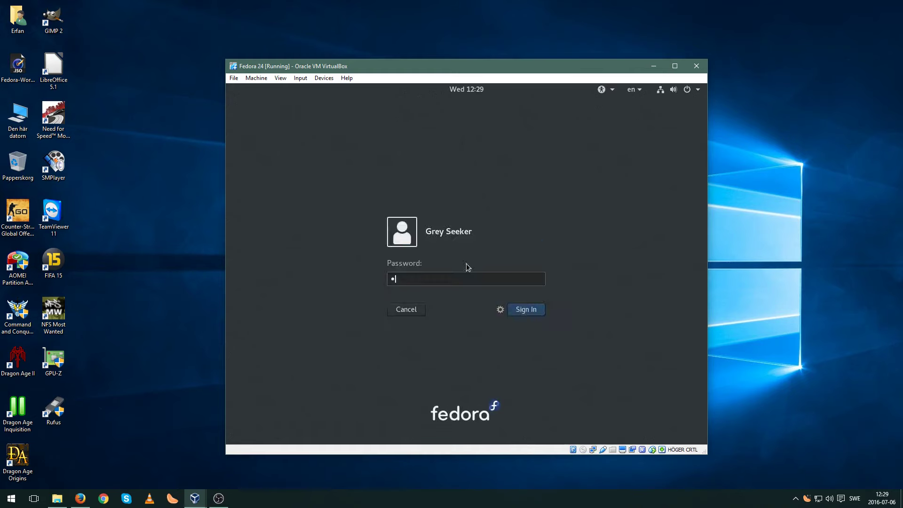
text(*****)
key(Return)
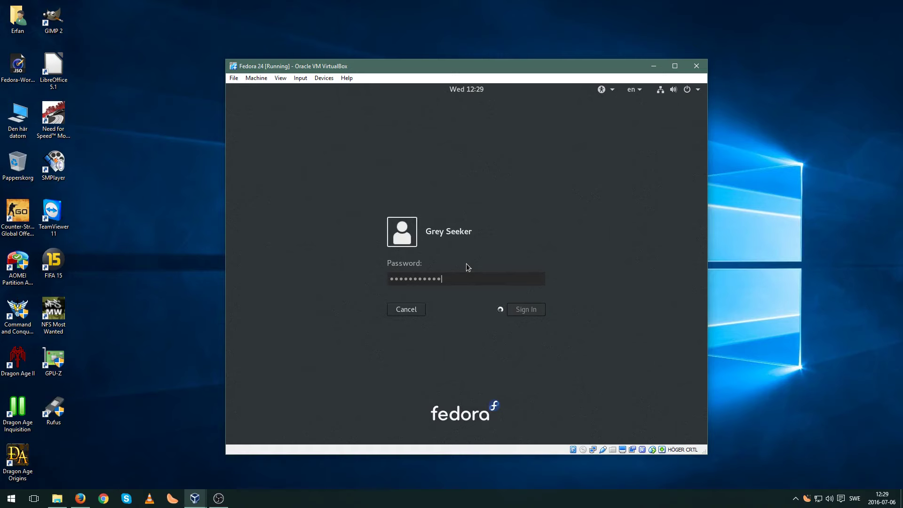
Step: Enter the account password again and sign in to the Fedora desktop
text(******)
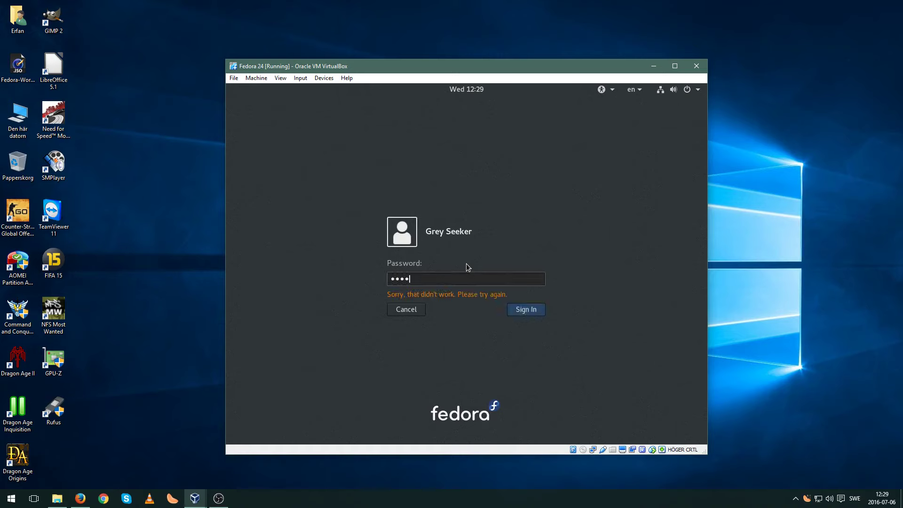
text(******)
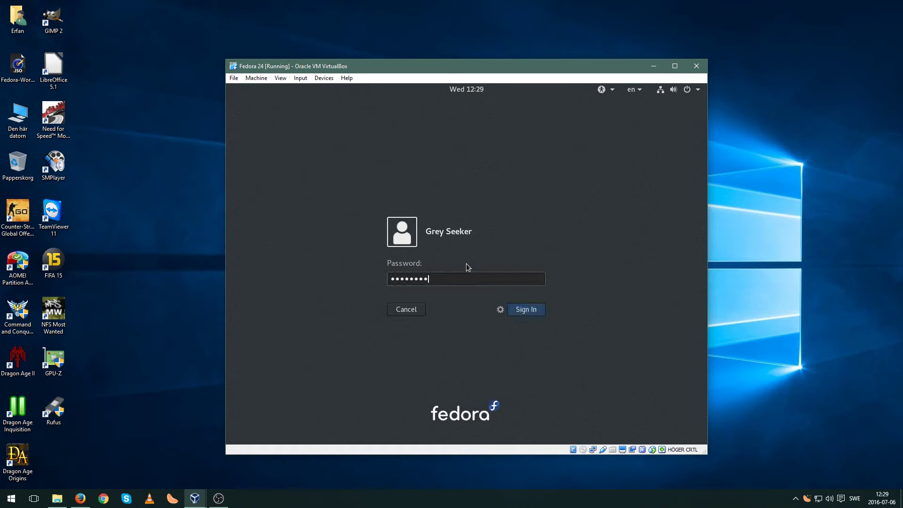
key(Return)
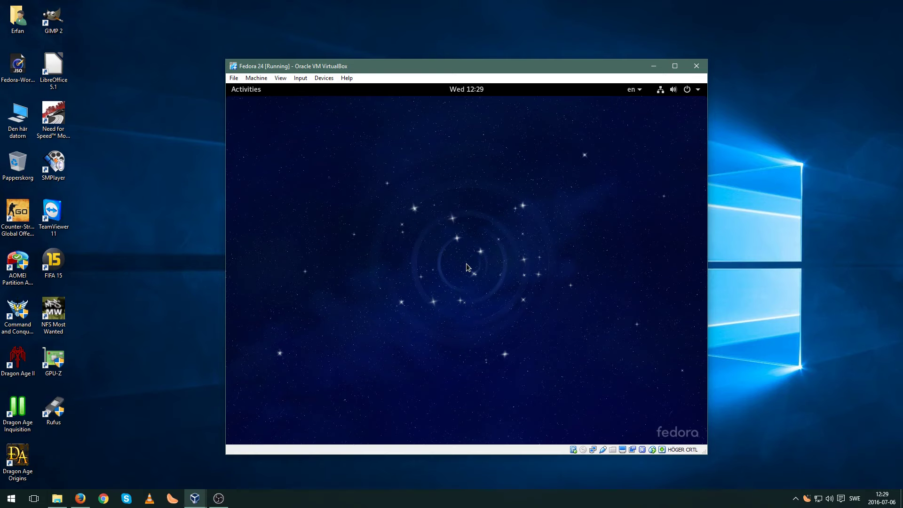
Step: Search for and open the Terminal, then display the contents of /etc/fstab with cat
key(super)
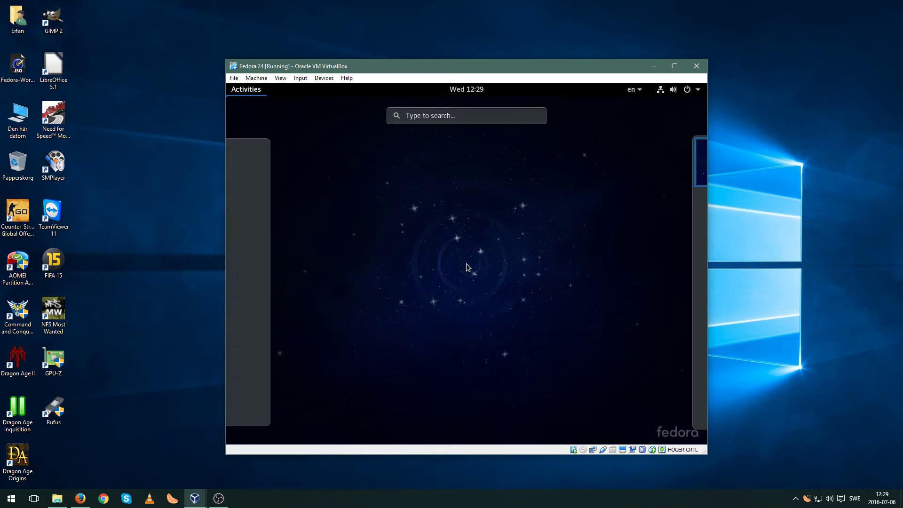
text(term)
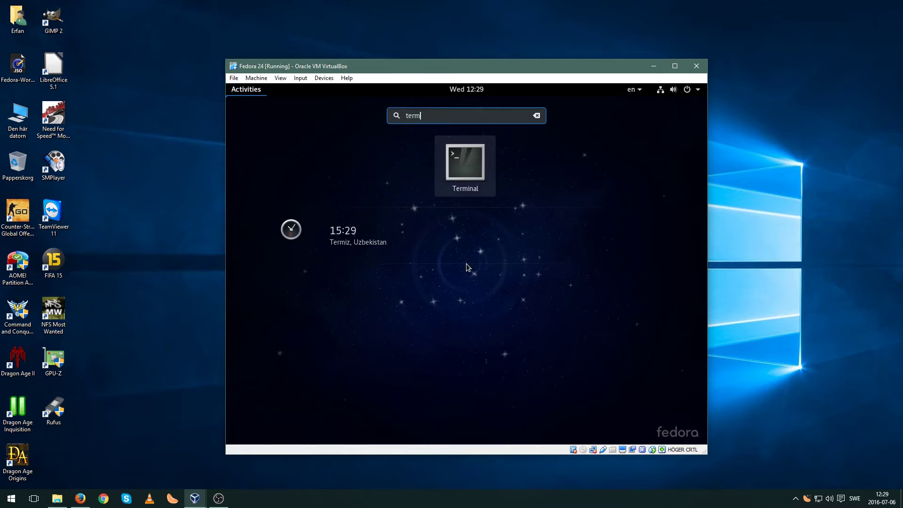
key(Return)
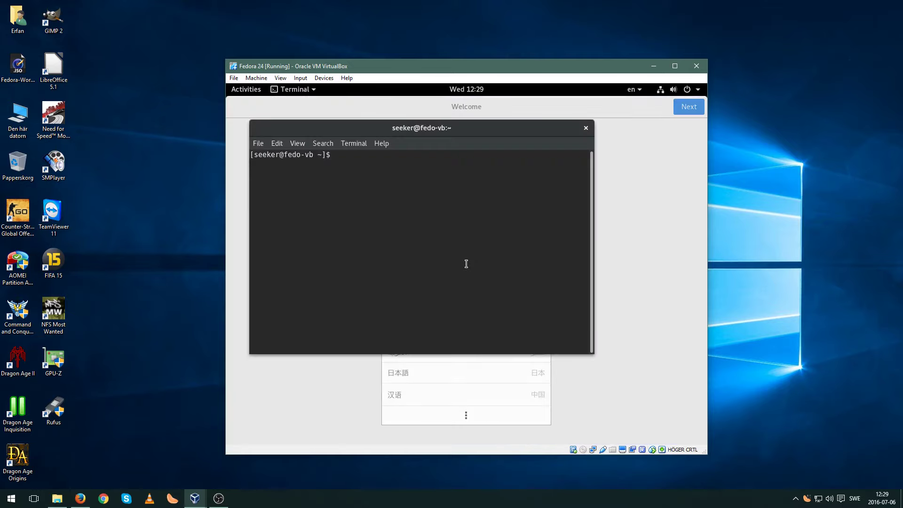
text(cat /etc/fstab)
key(Return)
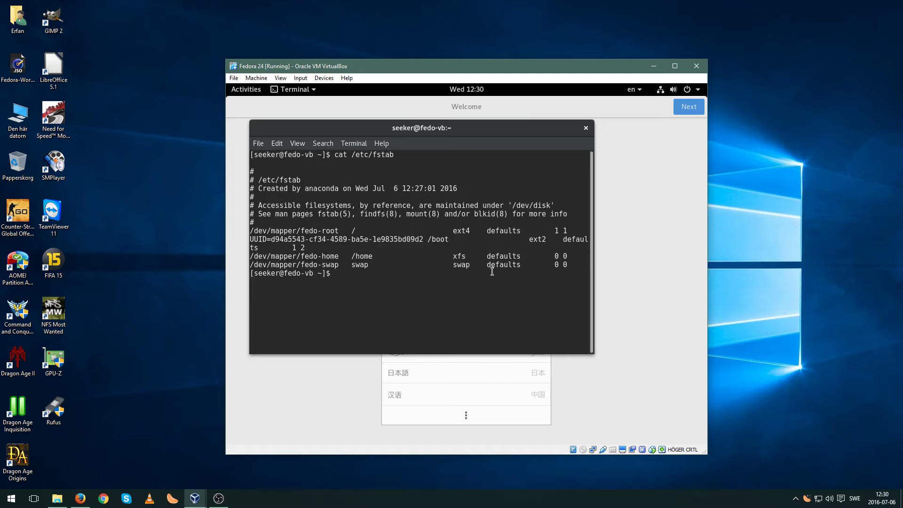
Step: Close the Terminal and accept English (United States) with the English (US) keyboard layout in the initial setup
click(587, 128)
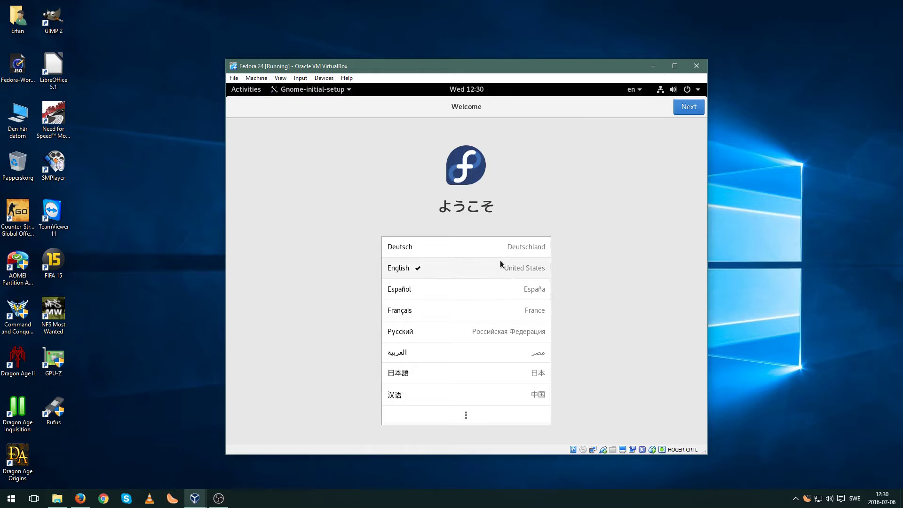
click(680, 107)
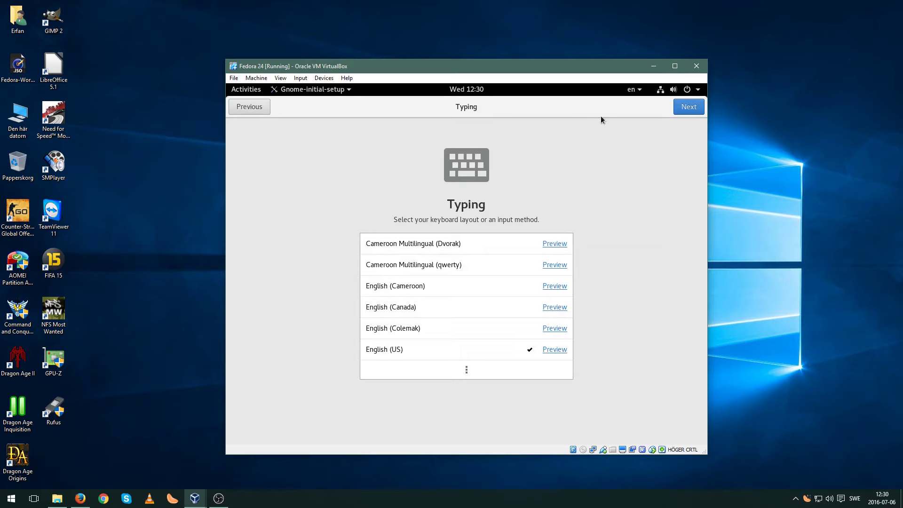
click(637, 88)
click(637, 89)
click(681, 111)
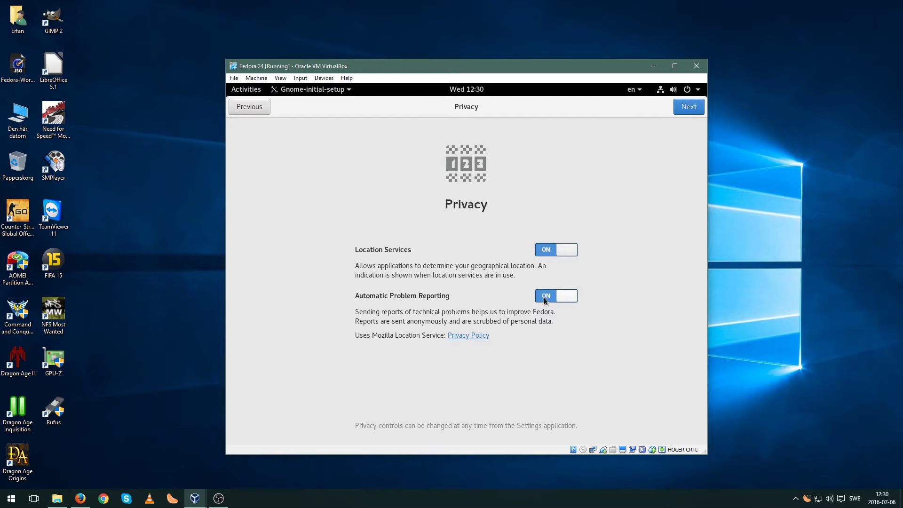
Step: Turn off Automatic Problem Reporting and Location Services in the privacy settings and continue the setup
click(546, 297)
click(545, 252)
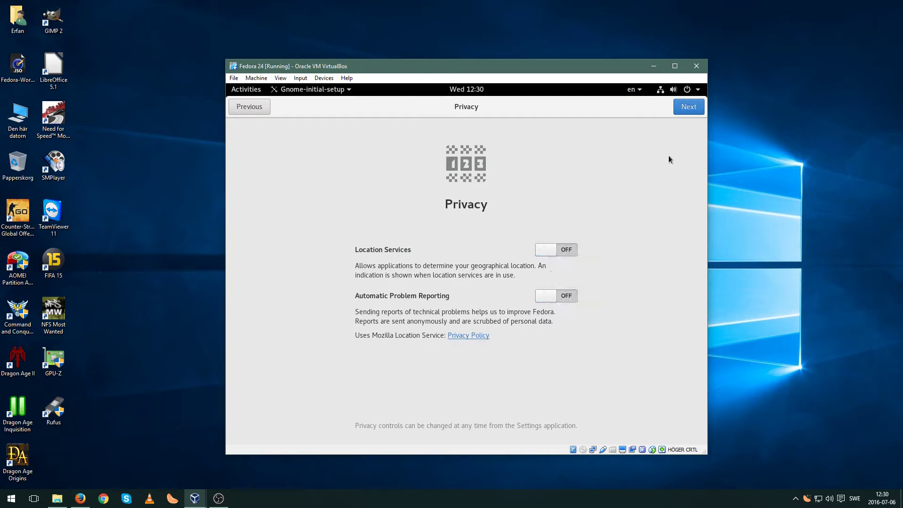
click(686, 110)
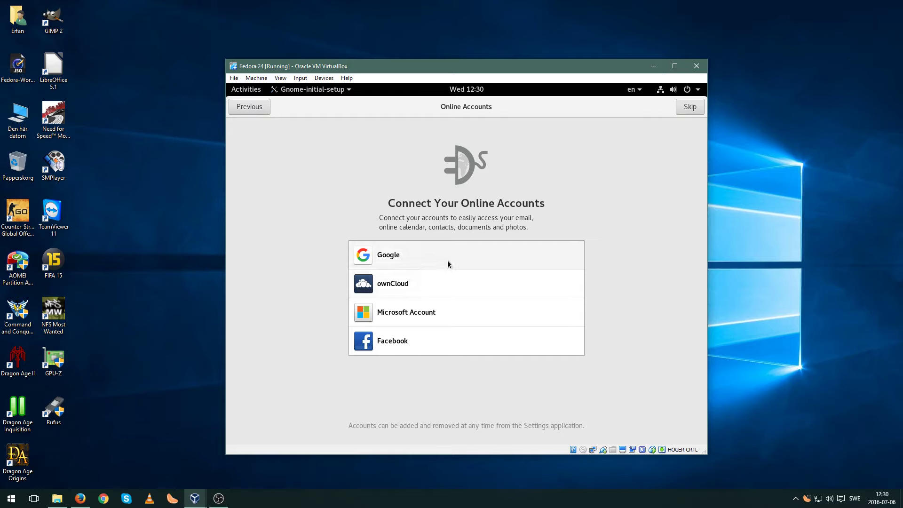
Step: Skip connecting online accounts to finish the initial setup, and close the Getting Started help window
click(690, 108)
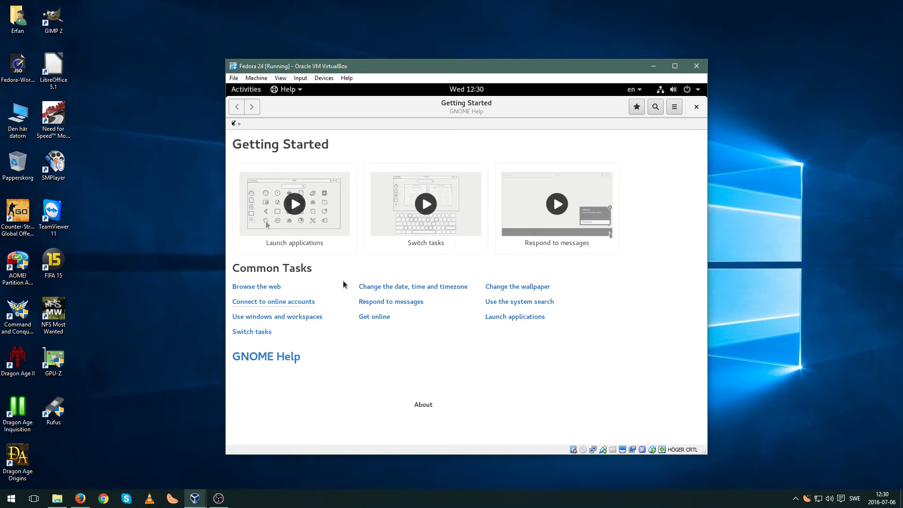
click(696, 107)
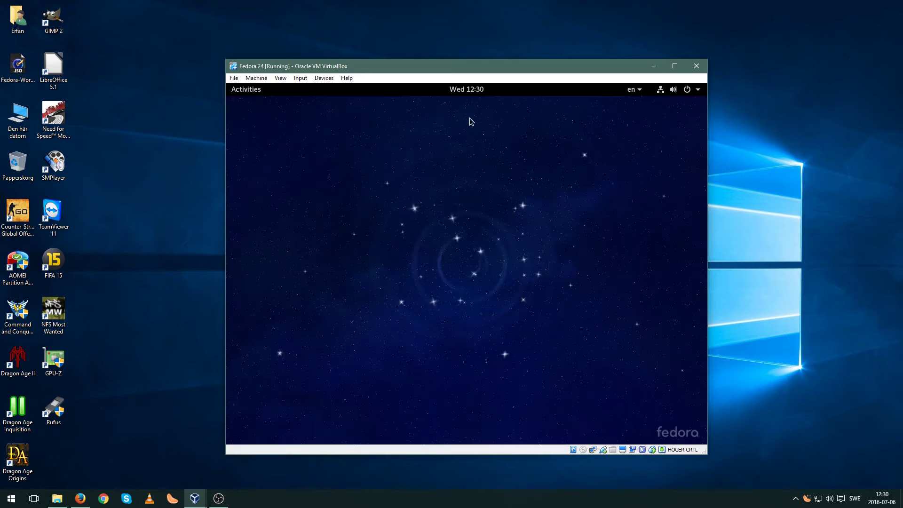
click(448, 91)
click(449, 92)
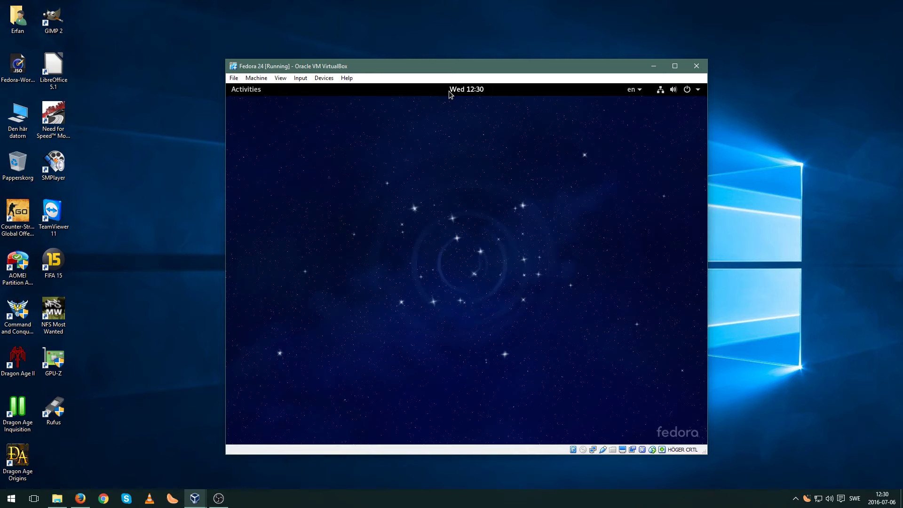